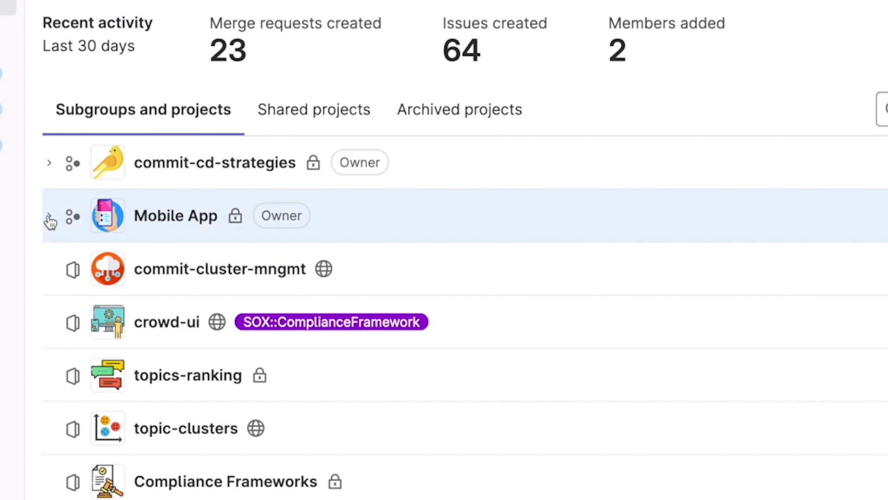
- Expand the Mobile App subgroup and its nested iOS subgroup to view the projects inside them
left_click(49, 218)
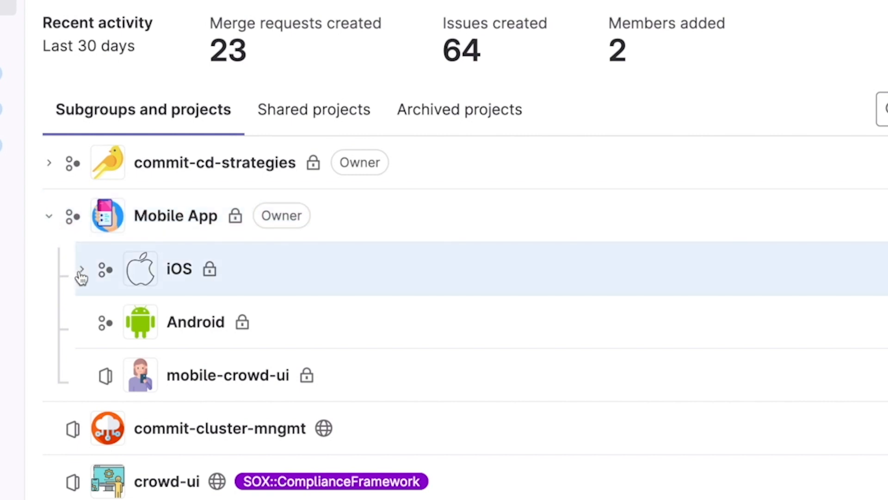
left_click(81, 273)
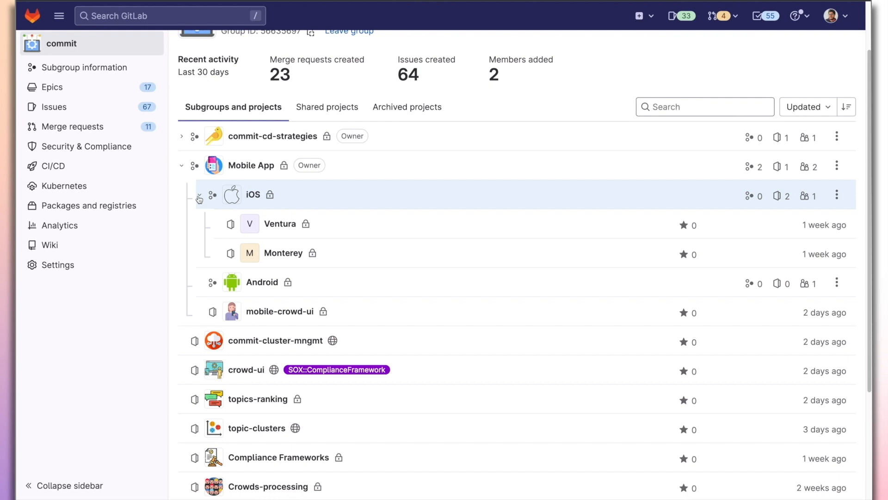
scroll(200, 199, "up", 3)
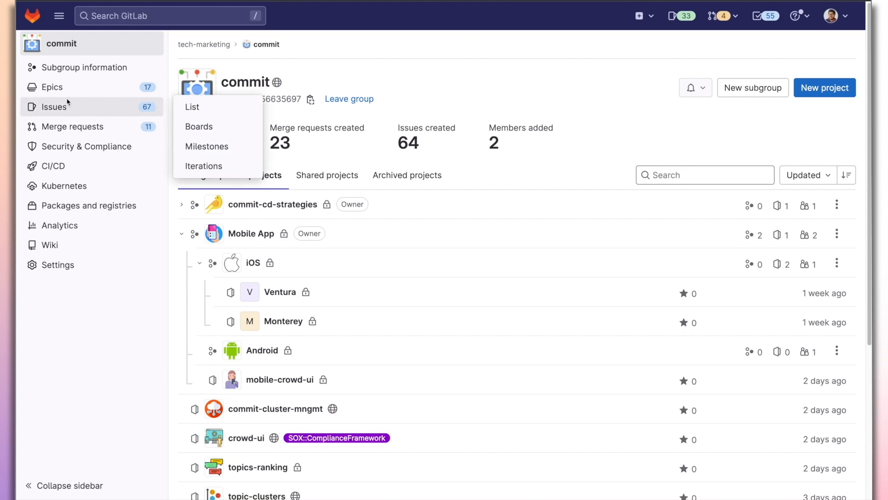
- Open the commit group's epic boards and look through the epics in the Open list of the Development board
mouse_move(62, 96)
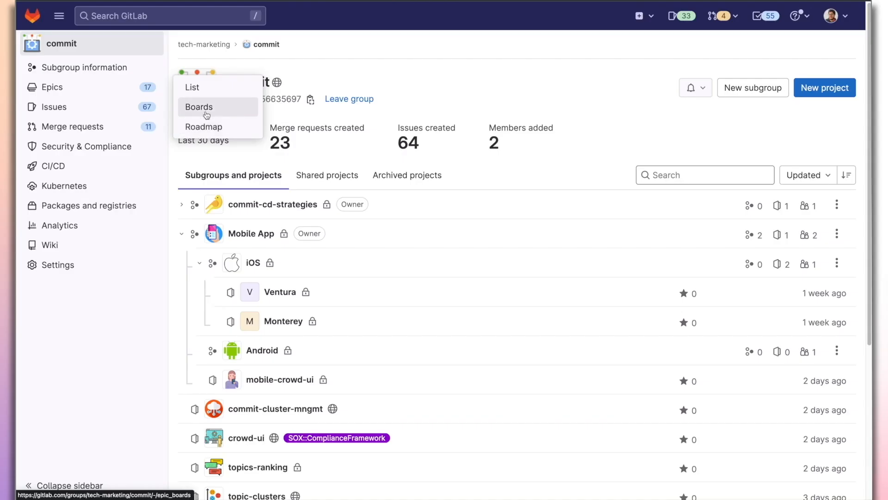
left_click(448, 262)
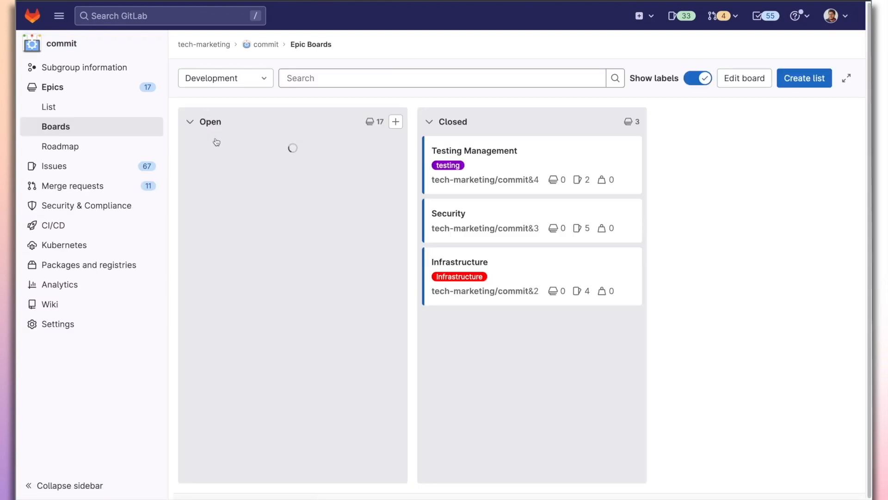
scroll(218, 146, "down", 2)
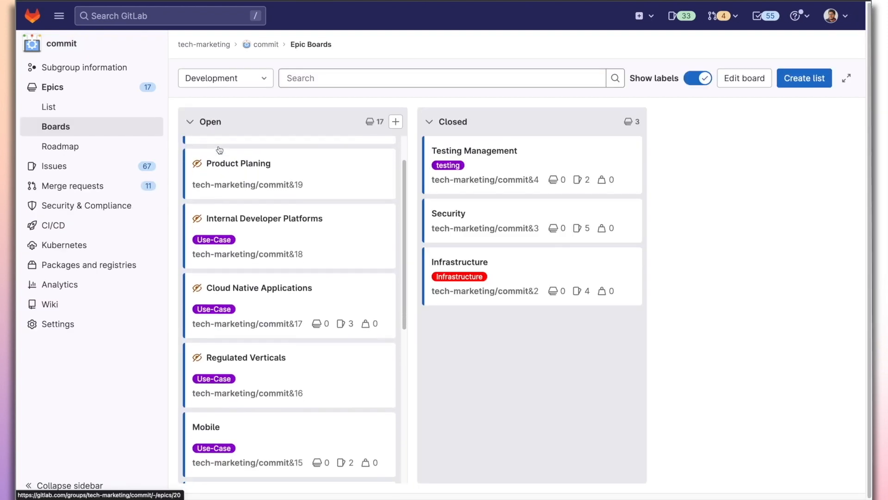
scroll(220, 149, "down", 2)
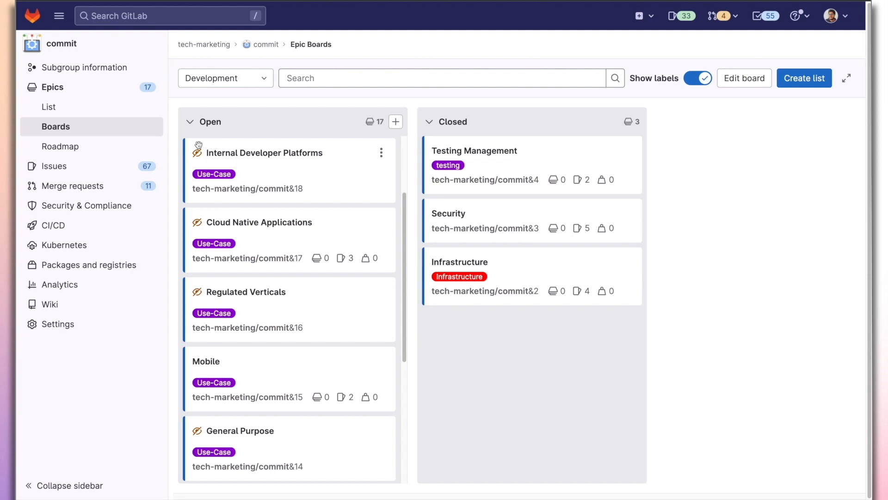
- Open the epics roadmap and examine the milestones and epic bars across the January and February timeline
left_click(78, 152)
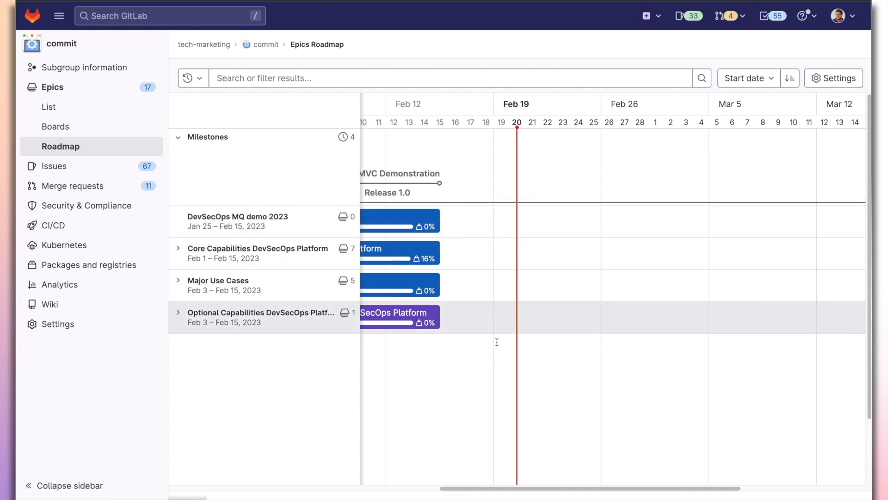
scroll(491, 365, "left", 6)
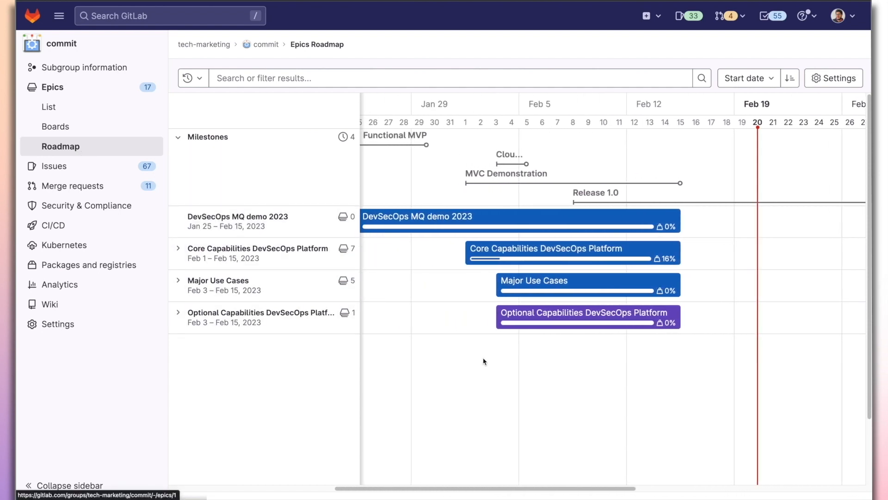
scroll(482, 361, "left", 4)
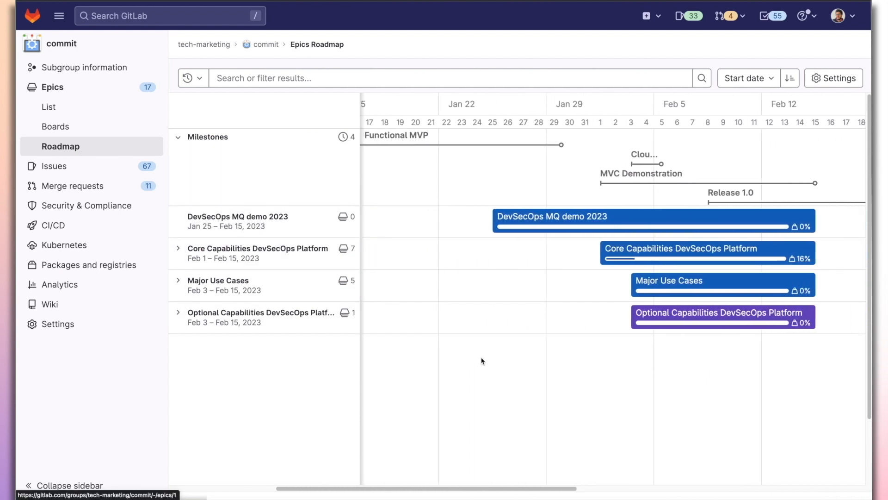
scroll(481, 359, "right", 2)
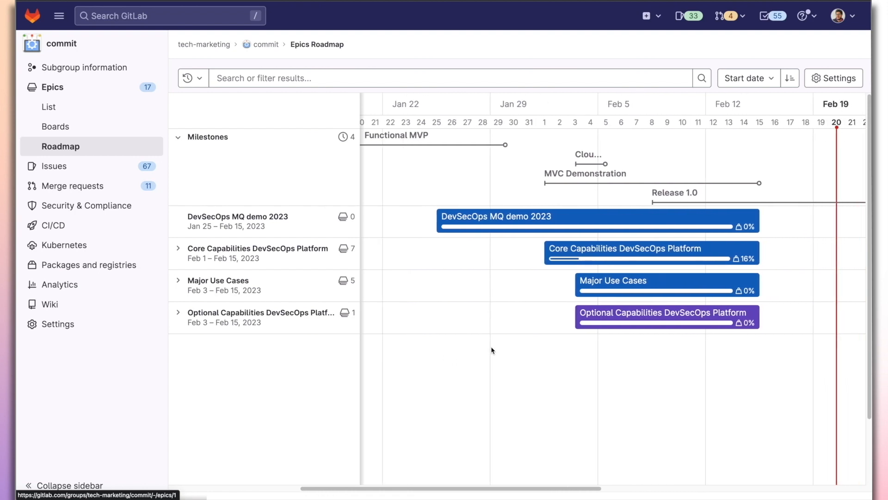
- Expand the Core Capabilities DevSecOps Platform epic on the roadmap to view its child epics
mouse_move(632, 277)
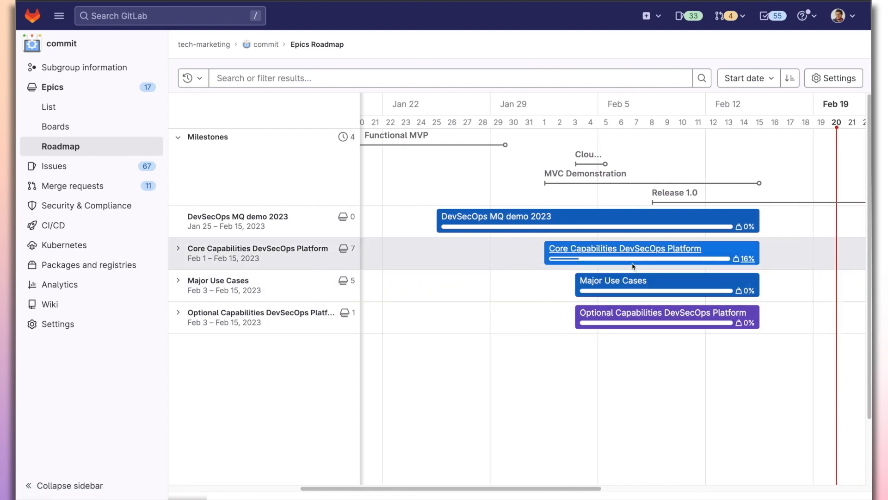
mouse_move(633, 260)
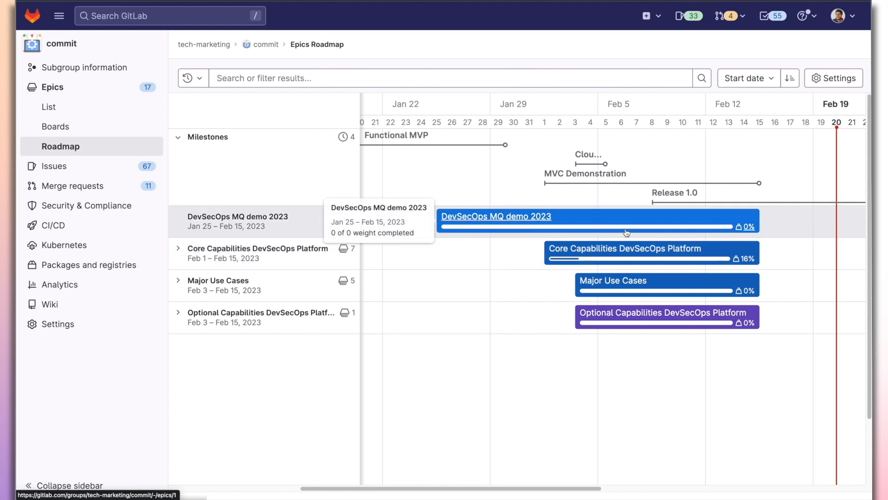
left_click(178, 249)
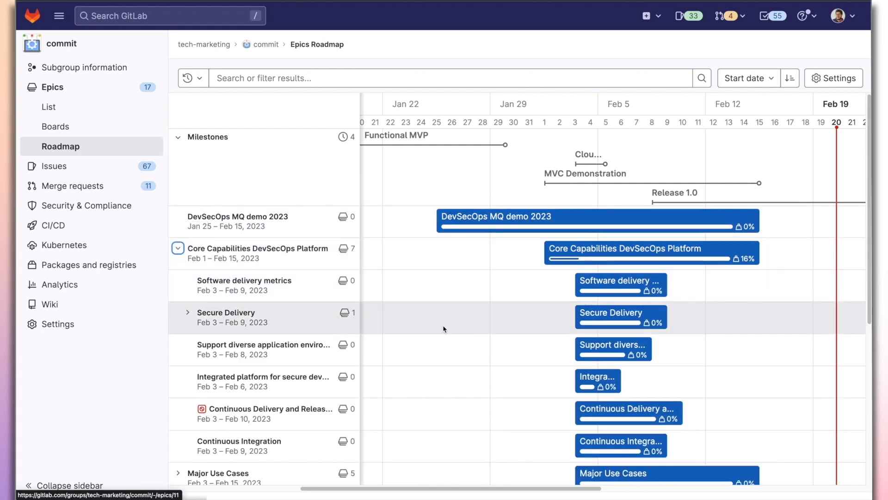
scroll(442, 325, "down", 3)
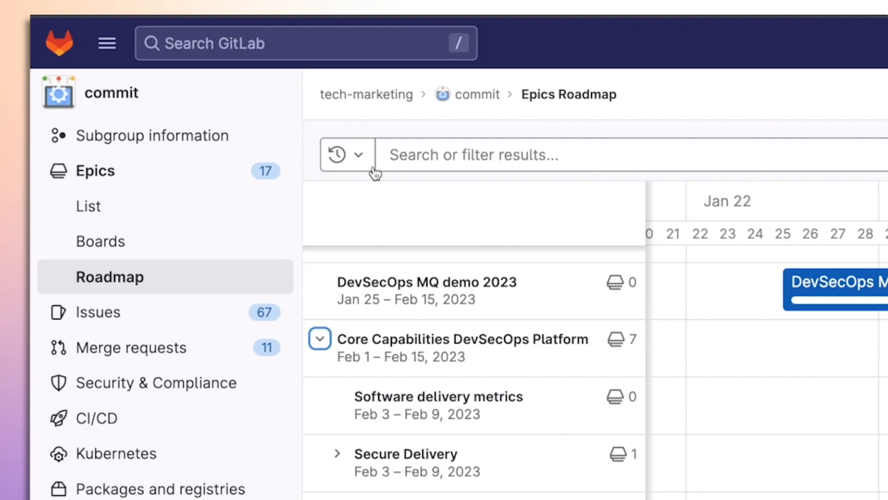
- Open the commit group's labels page and look through the labels available to its projects
mouse_move(121, 63)
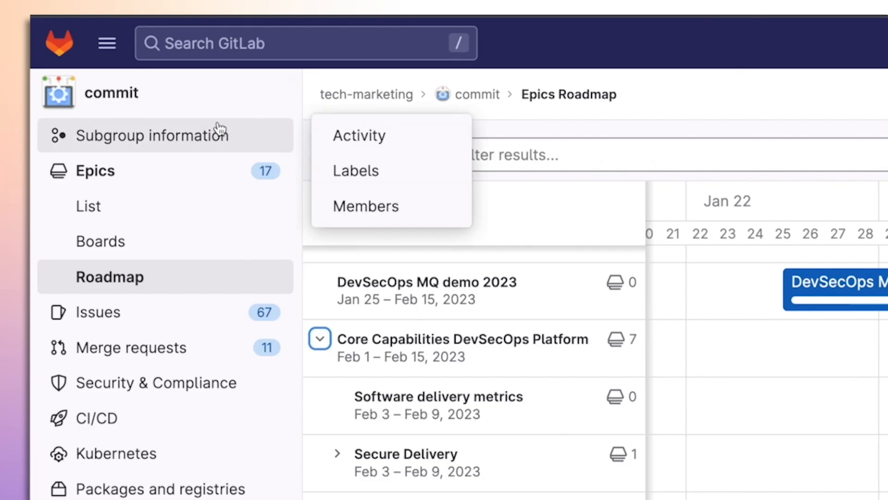
left_click(339, 179)
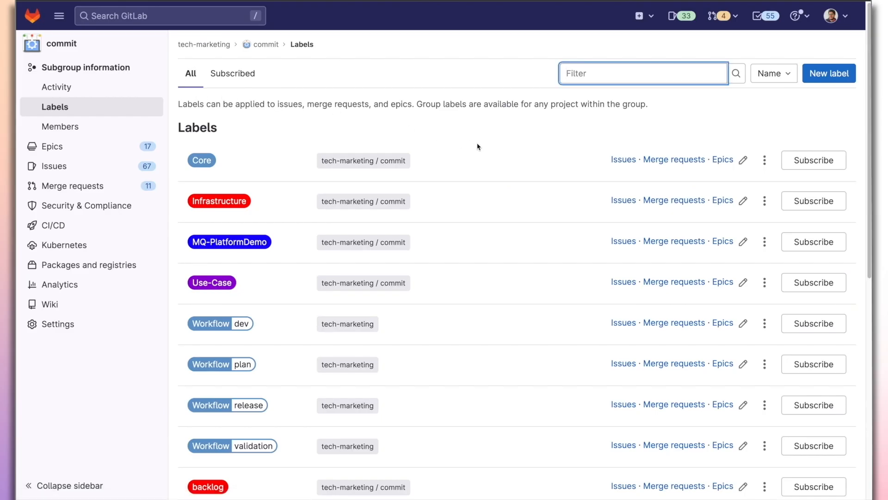
scroll(477, 146, "down", 1)
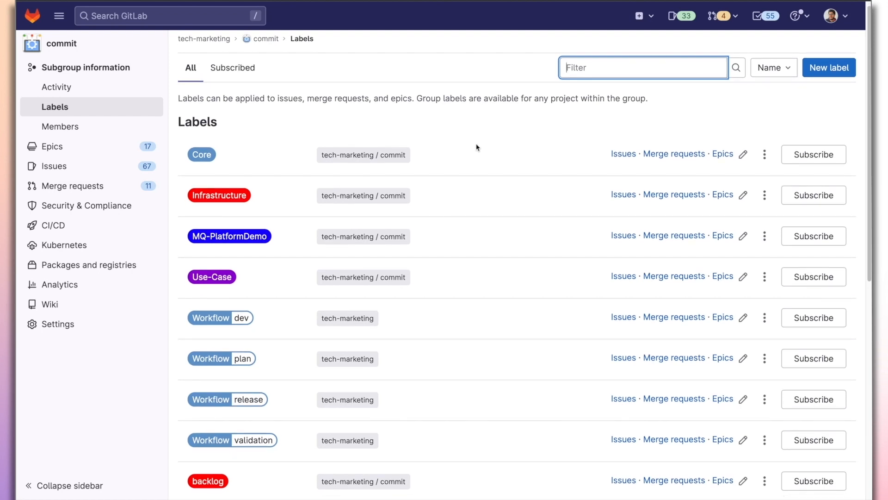
scroll(477, 148, "down", 2)
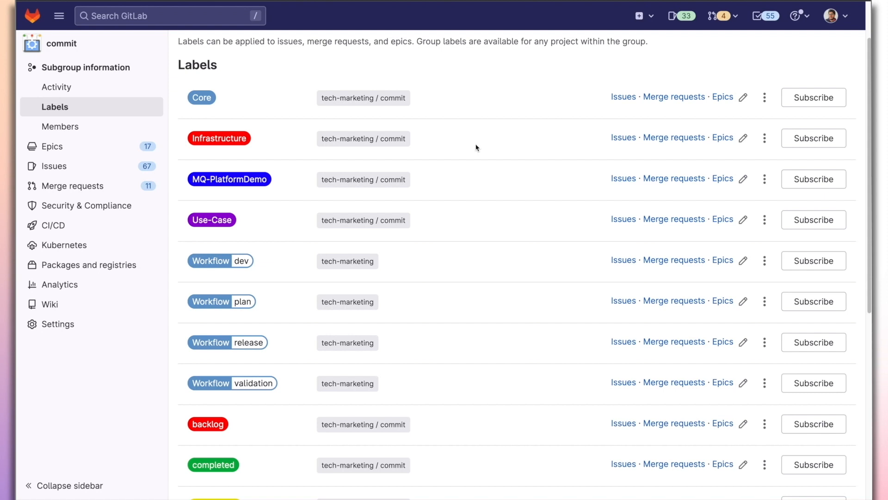
- Open the commit group's issue boards and look at the Open list of the Backlog board
mouse_move(121, 111)
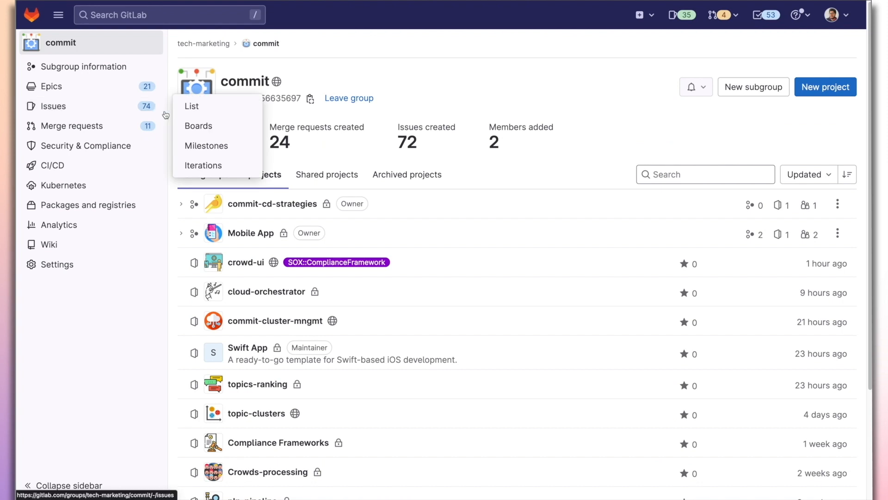
left_click(216, 132)
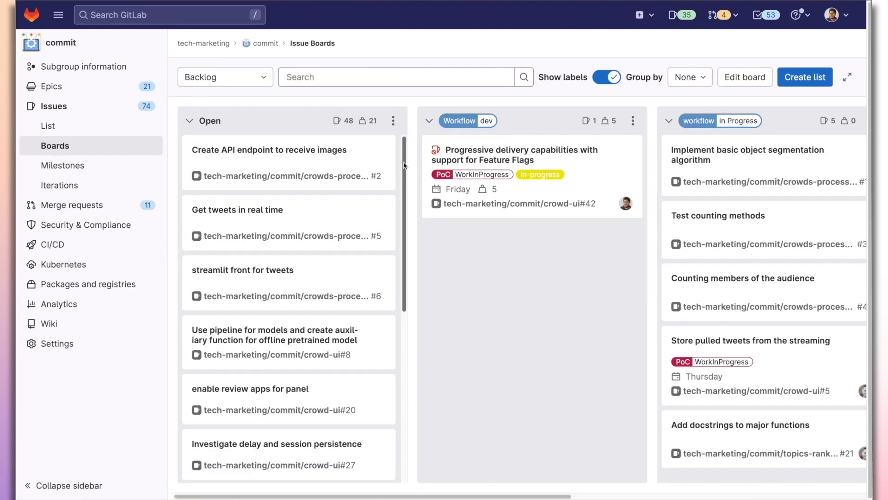
left_click_drag(404, 169, 405, 194)
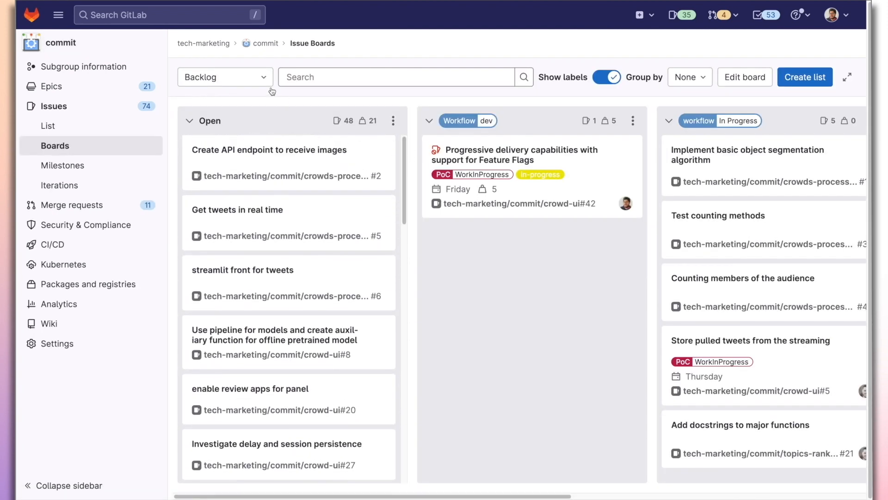
- Switch to the Team Board and move the issue "Add Percentages to Pie Chart" from the first assignee's list to the empty list beside it
left_click(266, 83)
left_click(267, 186)
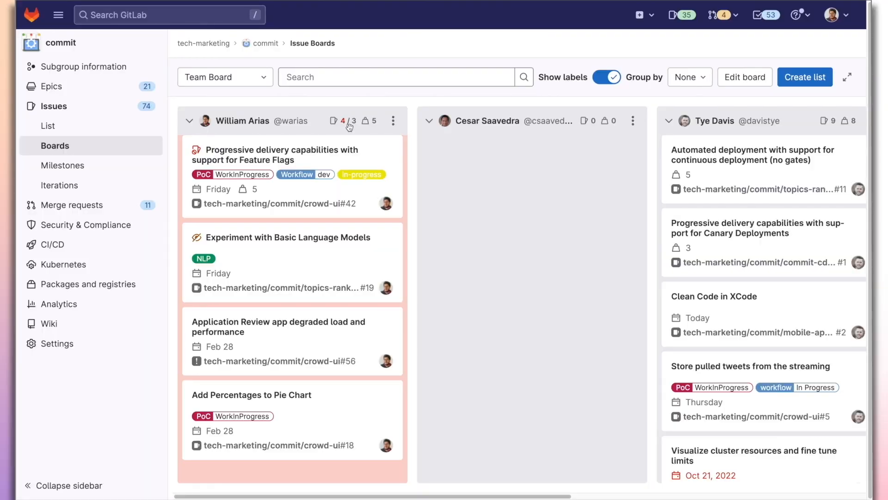
left_click_drag(317, 408, 541, 174)
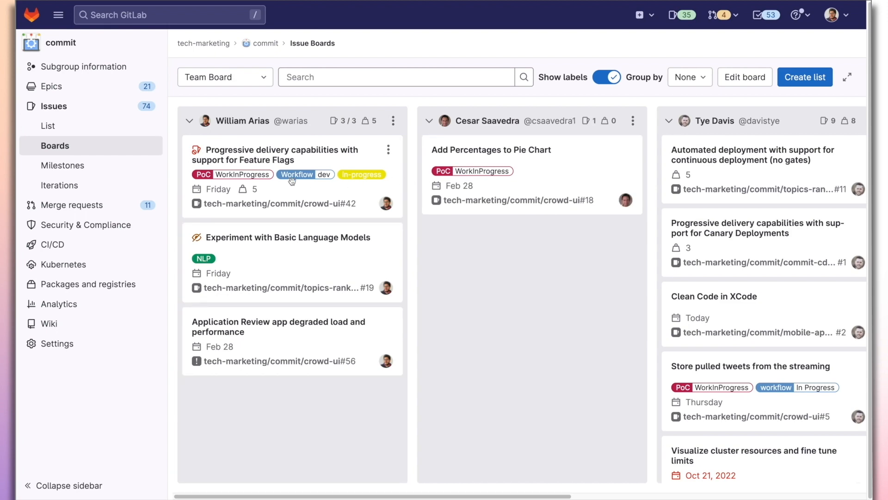
- Open the issue "Progressive delivery capabilities with support for Feature Flags" and view the details of its task "Select Feature Flags strategy"
left_click(277, 166)
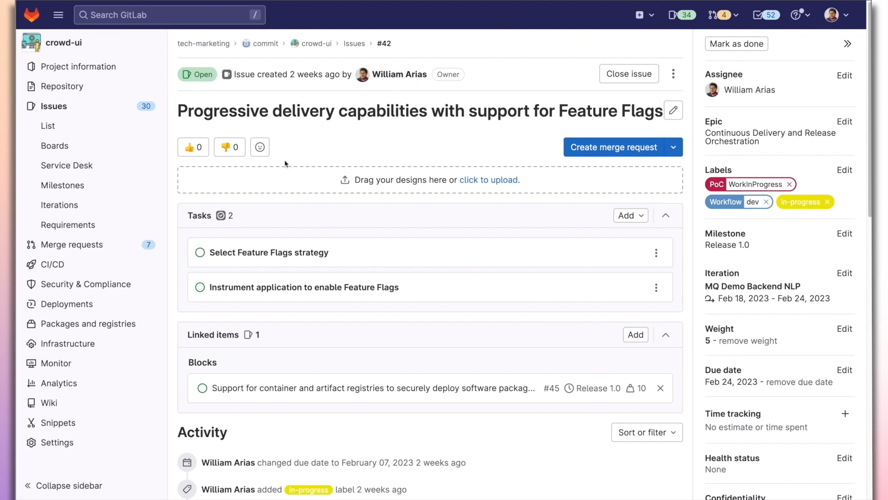
scroll(368, 141, "down", 1)
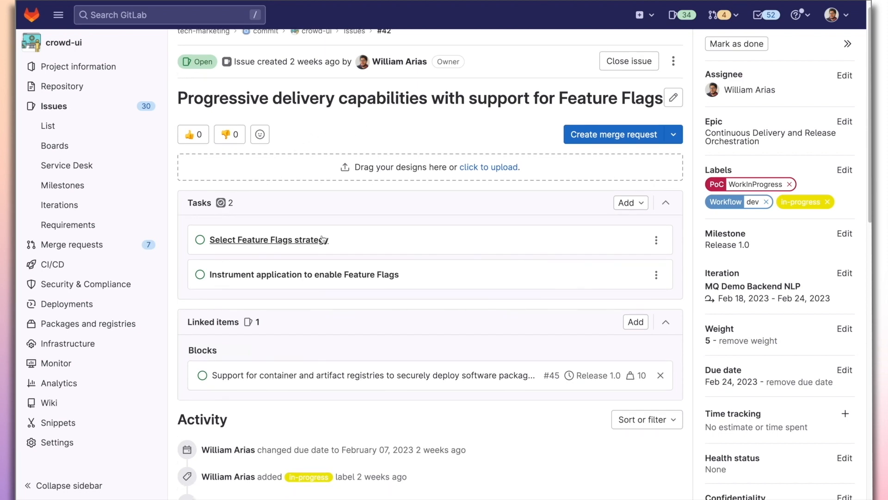
left_click(323, 241)
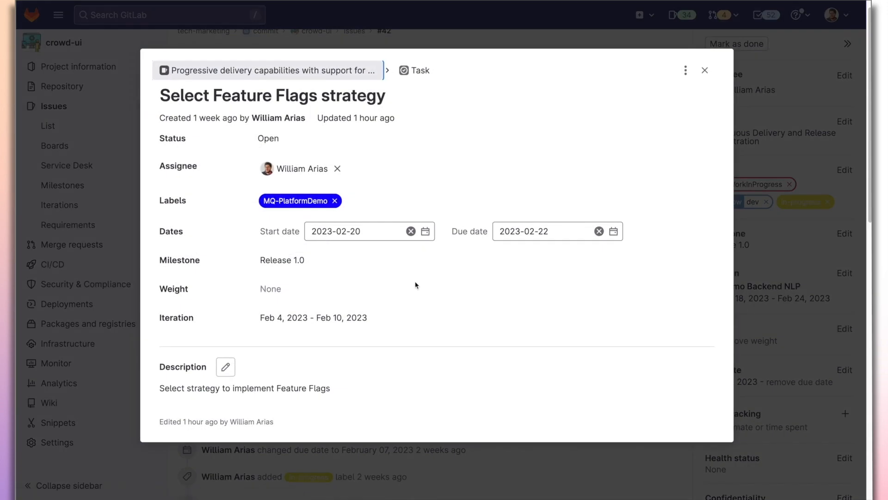
left_click(704, 71)
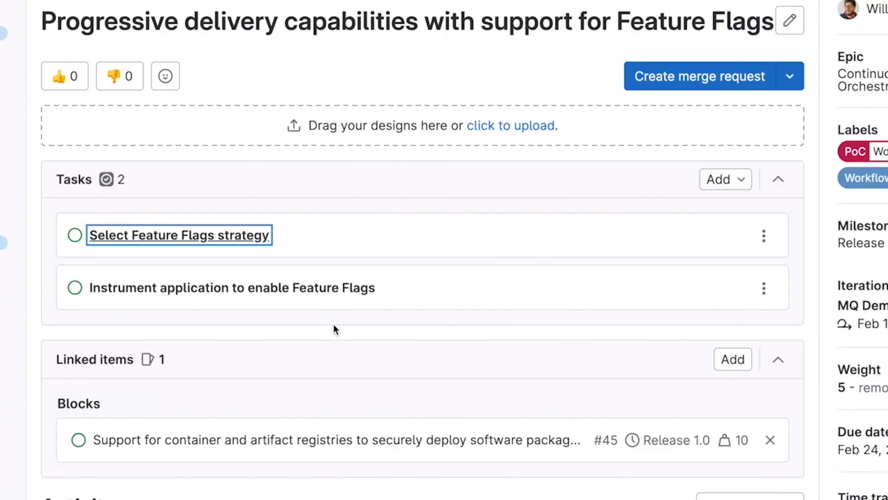
- Open the Feature Flags issue's parent epic "Continuous Delivery and Release Orchestration" and review its child issues
scroll(334, 326, "down", 1)
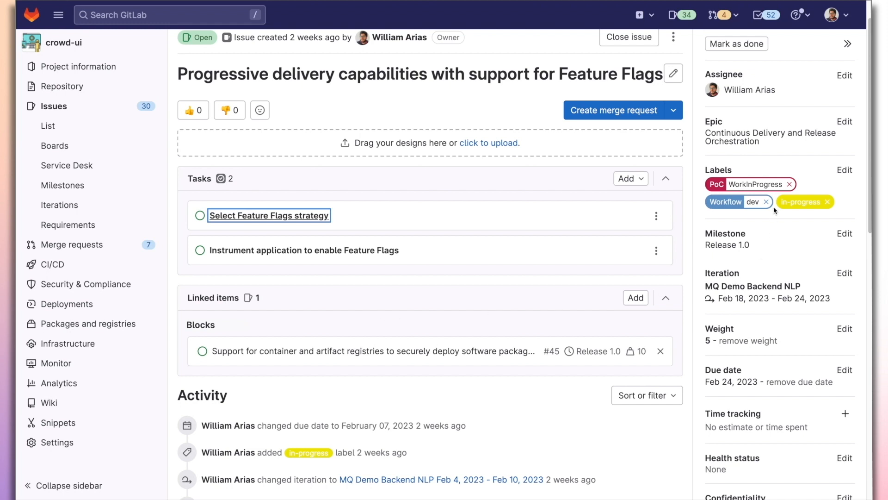
left_click(754, 141)
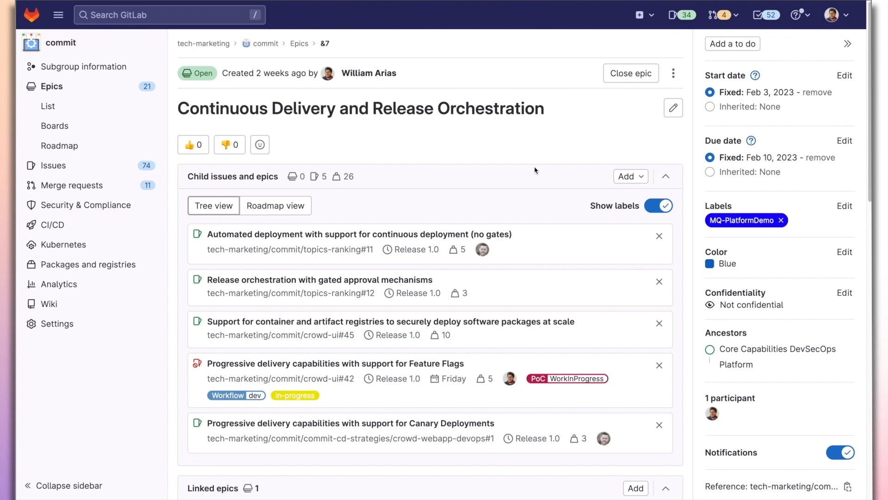
scroll(535, 170, "down", 1)
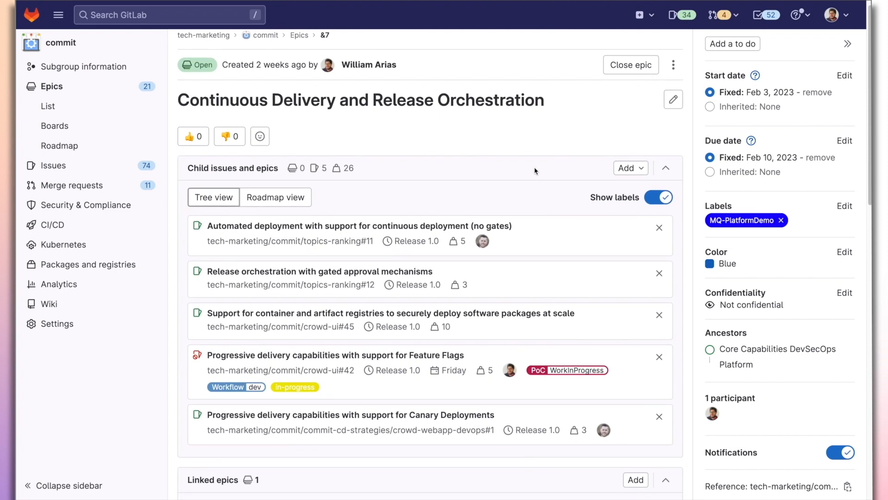
- Return to the Feature Flags issue, open its Release 1.0 milestone, and examine the burndown and burnup charts
left_click(451, 356)
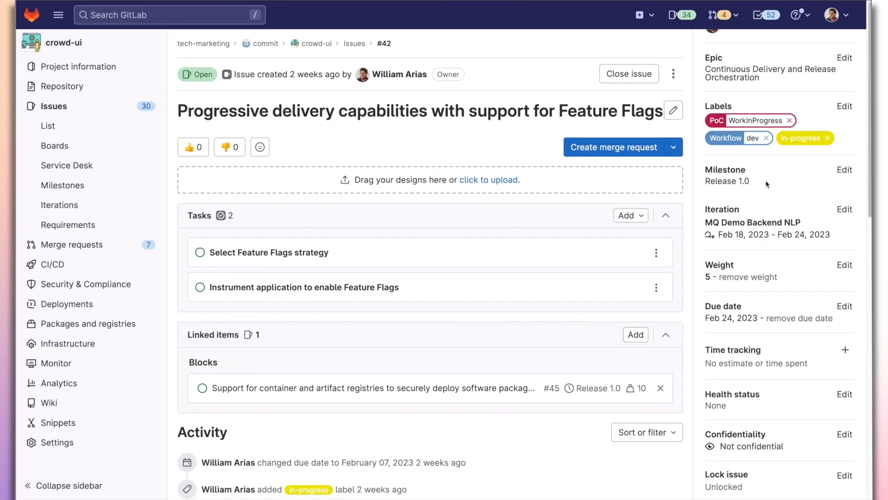
left_click(599, 254)
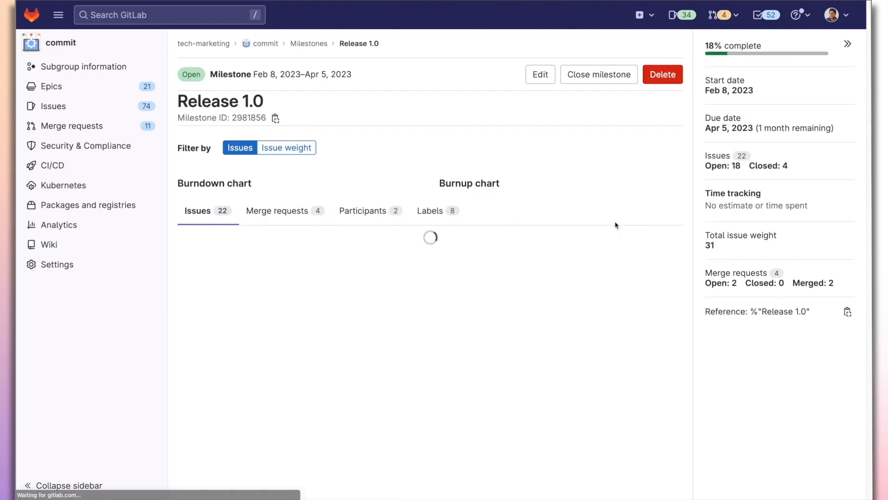
scroll(592, 259, "down", 1)
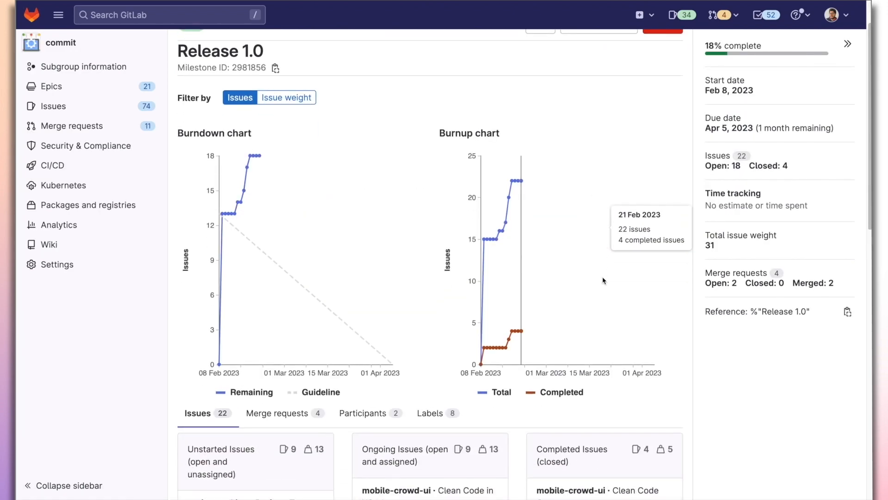
scroll(603, 280, "down", 1)
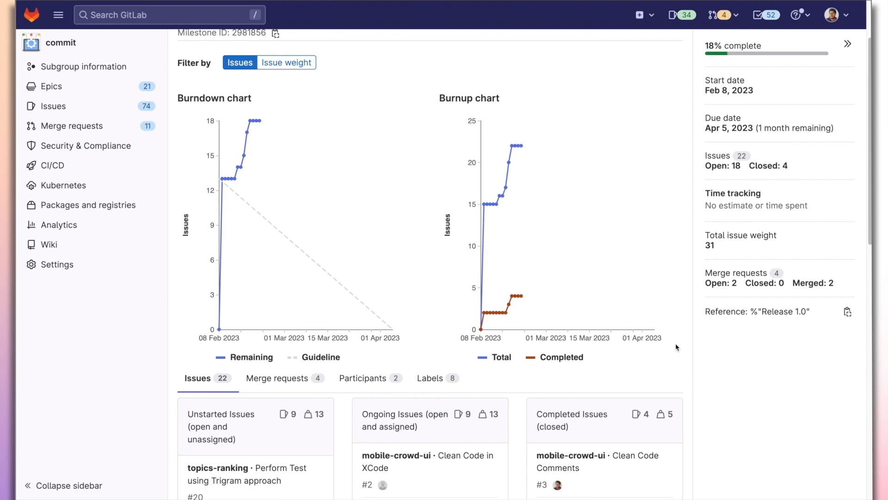
- Open the Feature Flags issue's iteration Feb 18, 2023 - Feb 24, 2023 and examine its burndown and burnup charts
scroll(676, 347, "down", 4)
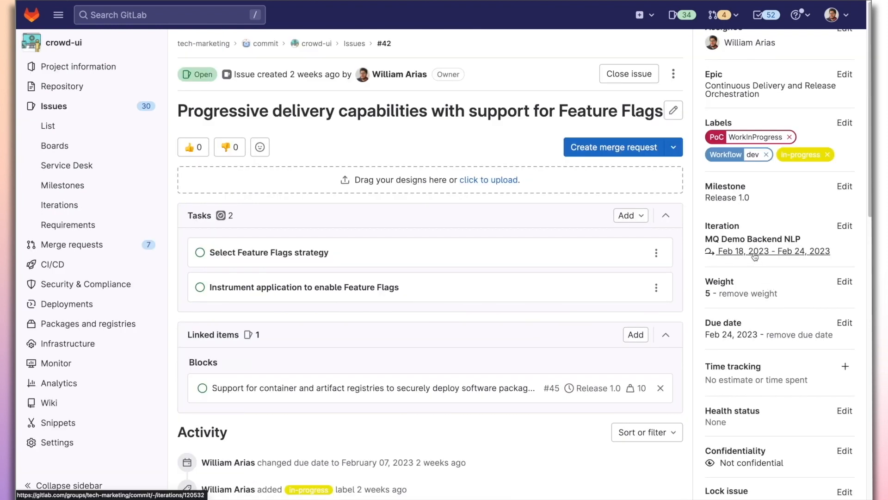
left_click(755, 254)
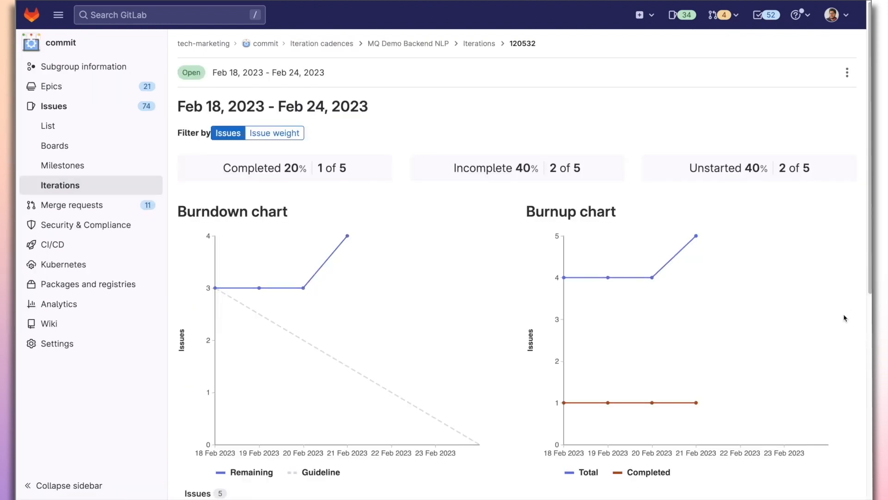
scroll(844, 315, "down", 3)
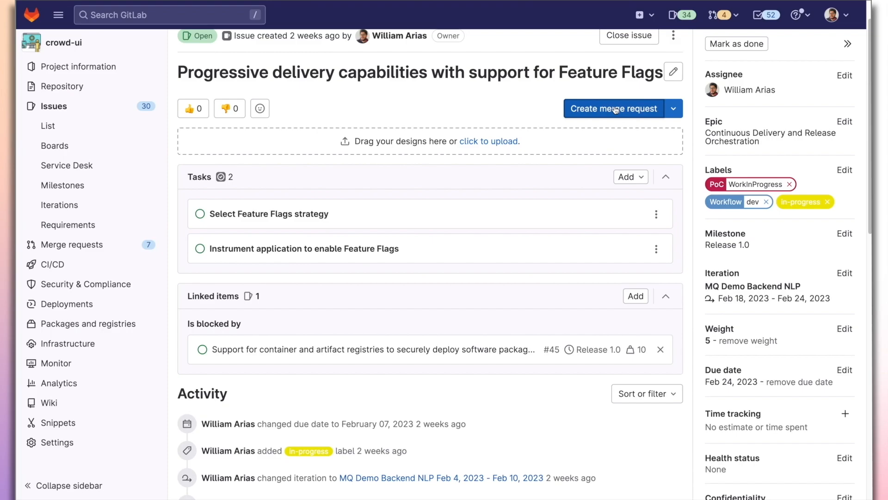
- Start a merge request from the Feature Flags issue with "Closes #42" as its description
left_click(615, 109)
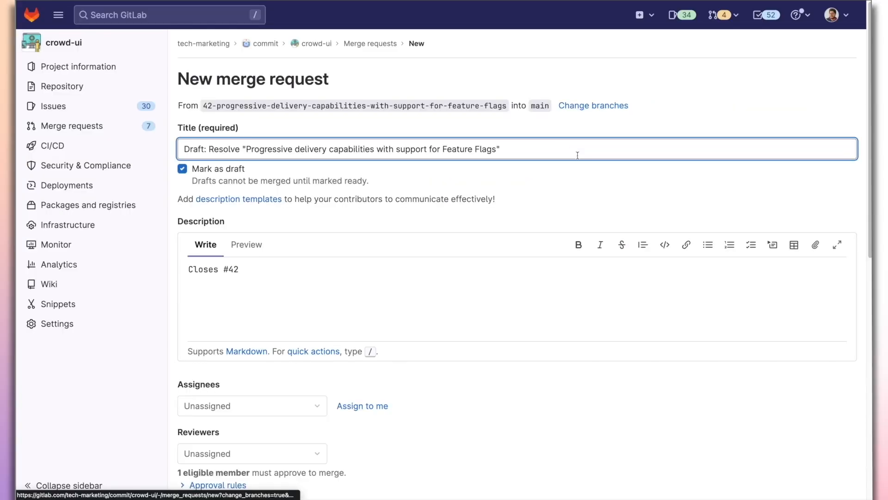
scroll(578, 160, "down", 1)
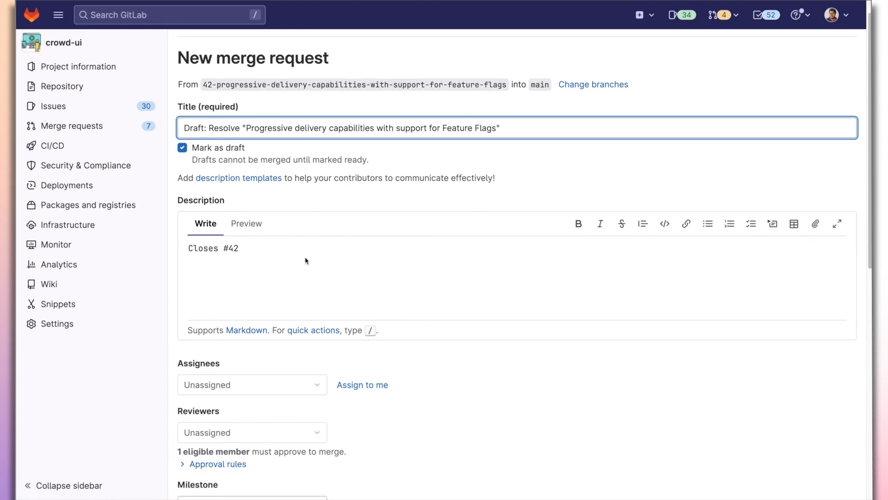
left_click(251, 248)
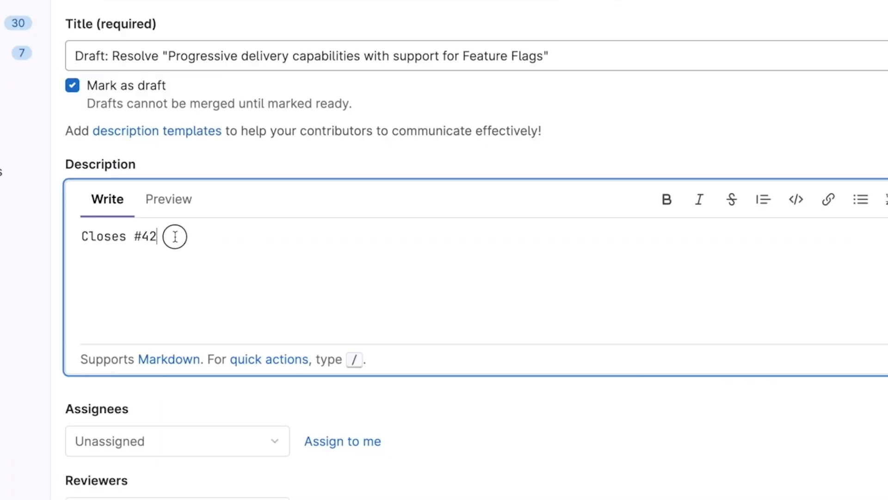
left_click_drag(175, 236, 79, 239)
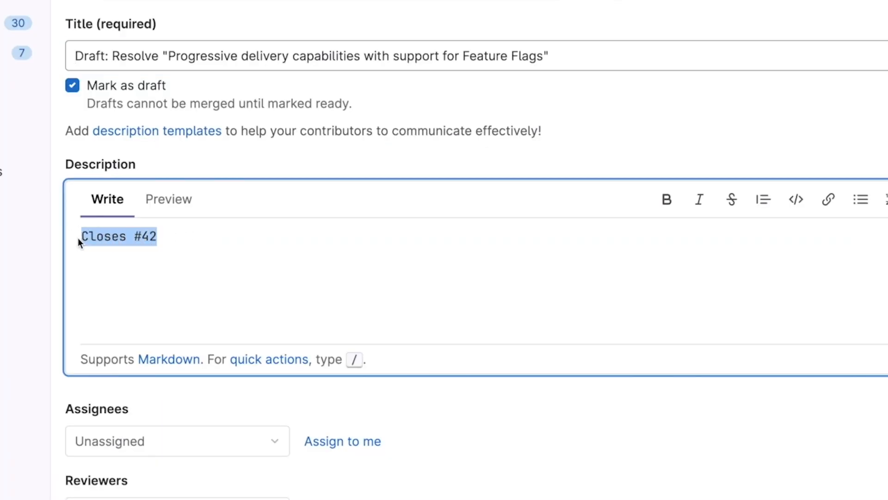
left_click(100, 285)
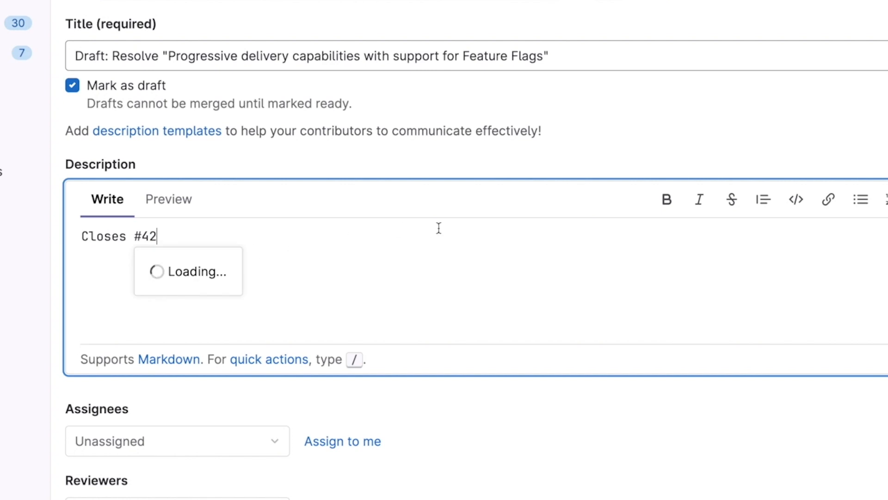
left_click(481, 484)
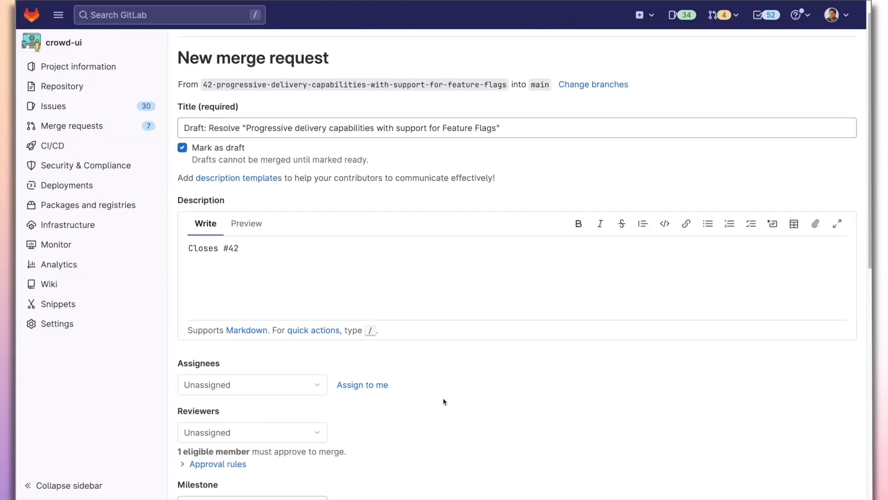
- Set an assignee and a reviewer for the draft merge request, keep the Release 1.0 milestone, and create it
scroll(432, 372, "down", 3)
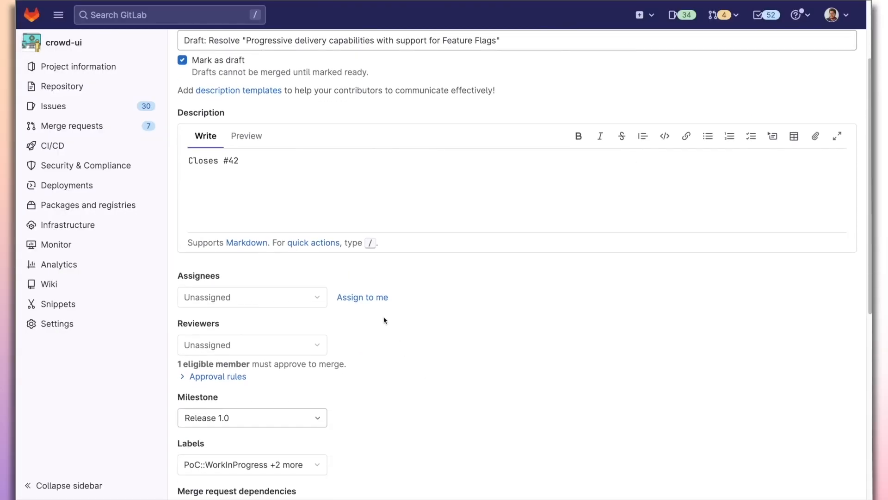
scroll(383, 317, "down", 5)
left_click(217, 365)
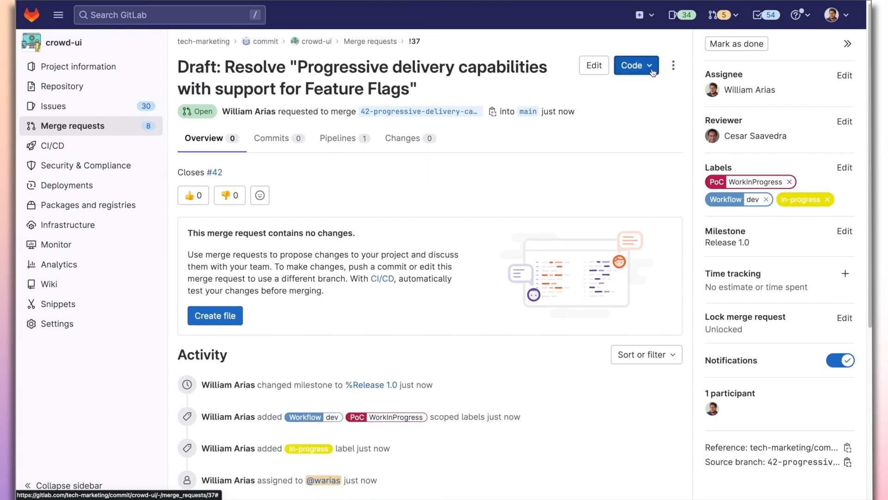
- Open the merge request in the Web IDE, then uncomment and outdent the "emotions_datapanel" flag check on line 321 of app.py
left_click(651, 70)
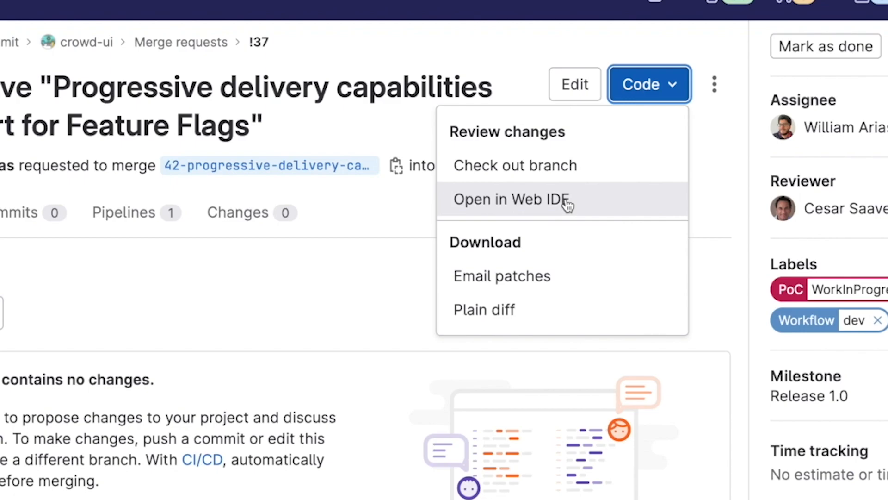
left_click(567, 203)
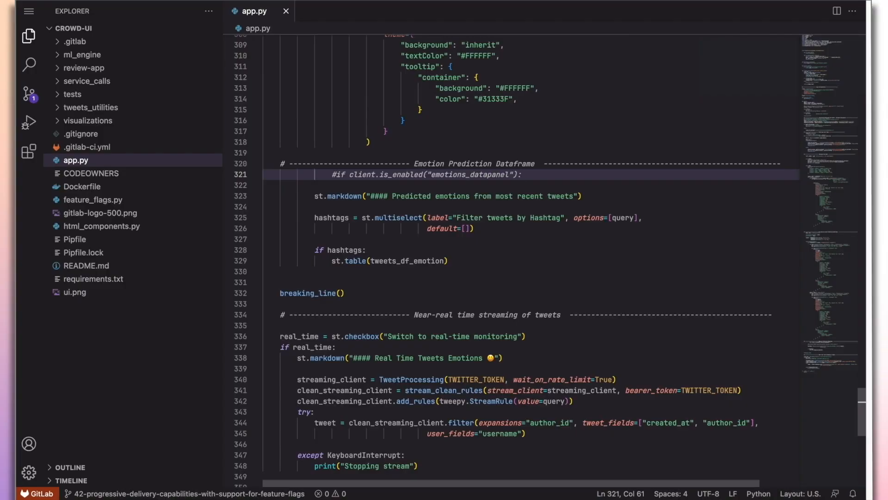
key("super+slash")
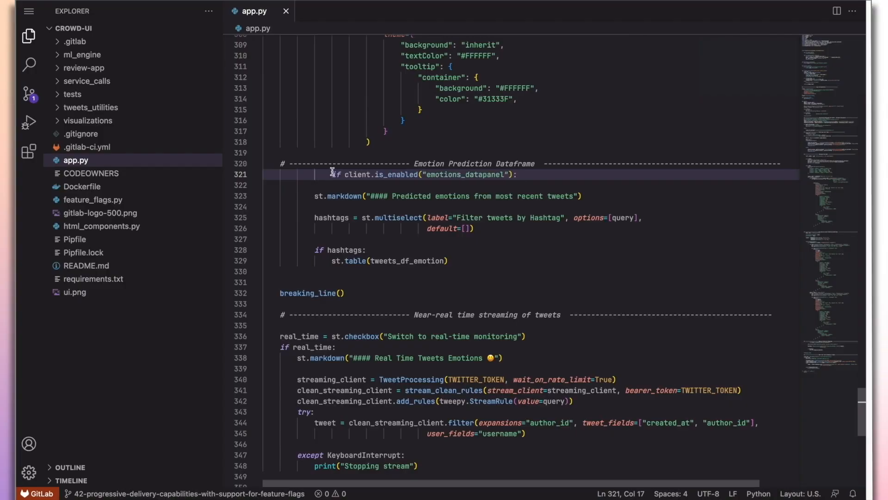
key("shift+Tab")
key("shift+Tab")
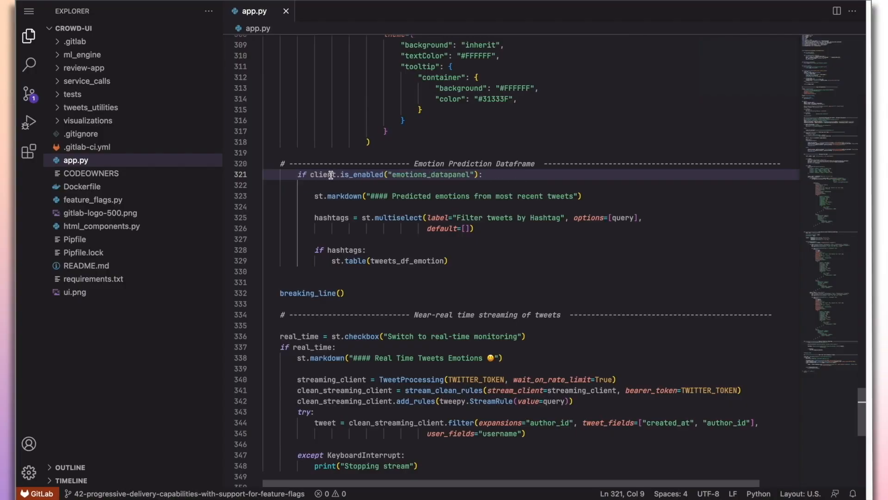
left_click(486, 174)
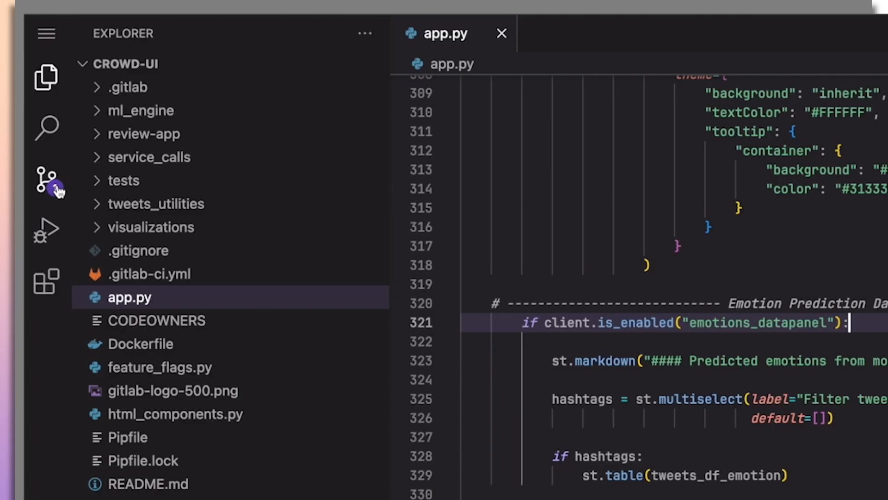
- Commit and push the app.py change with the message "Instrumented Feature Flags" and return to the merge request
left_click(56, 187)
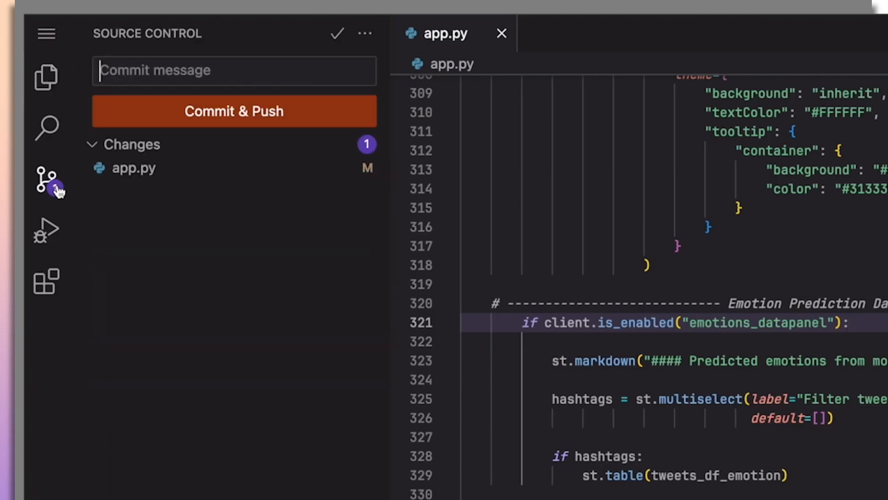
left_click(200, 70)
type("Instrumented Feature Flags")
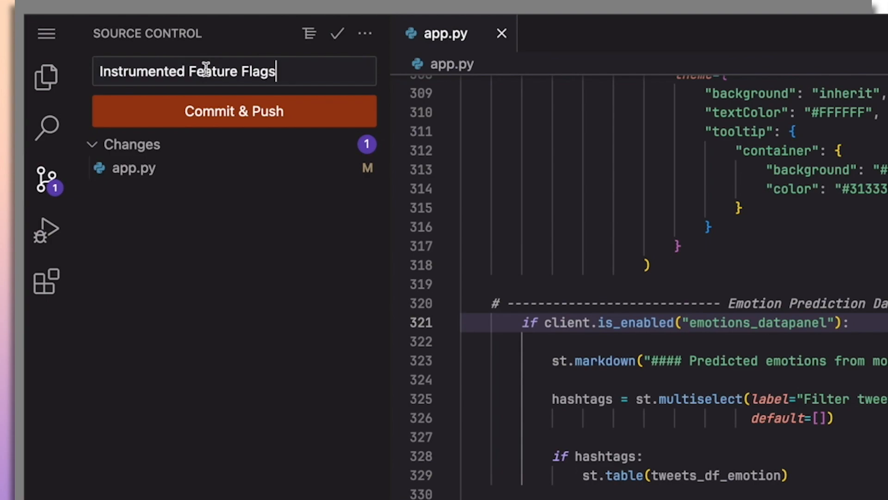
left_click(281, 123)
left_click(370, 59)
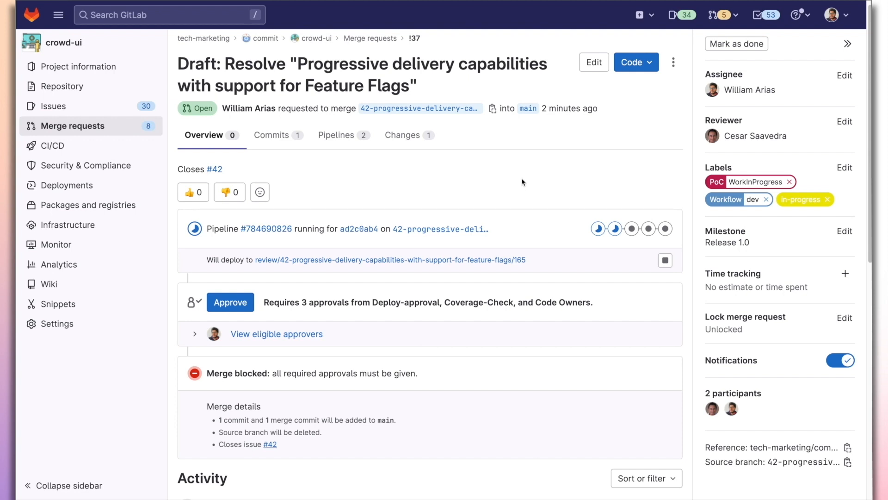
- Comment on changed line 321 in the merge request's app.py diff, mentioning the reviewer with "please confirm instrumentation is correct"
left_click(415, 143)
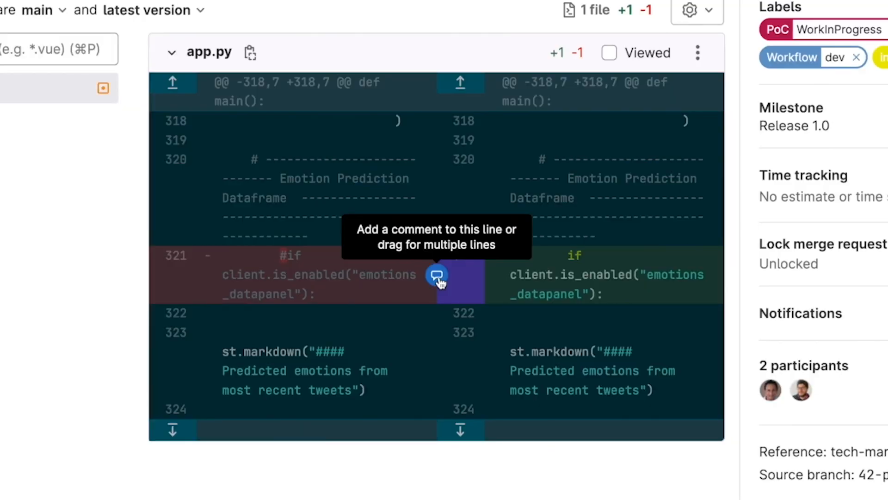
left_click(437, 277)
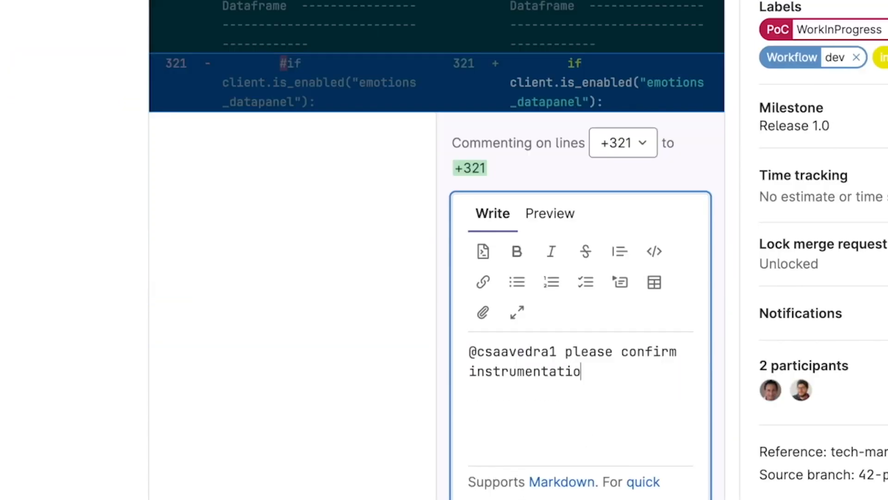
type("n is correct")
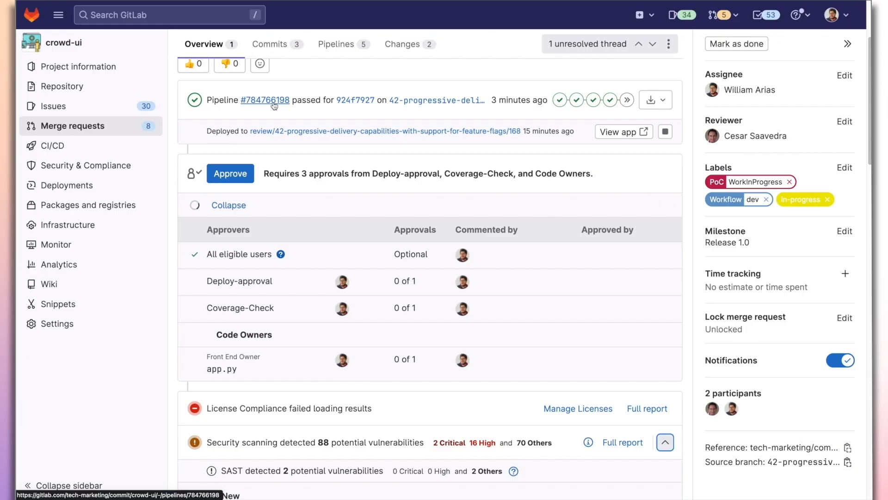
- Open the merge request's latest pipeline and review its jobs from the build stage through the qa stage
left_click(273, 102)
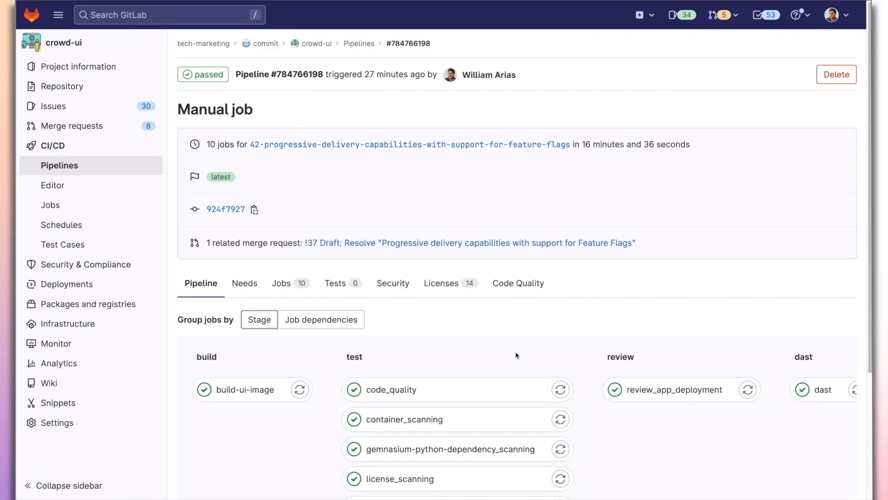
scroll(504, 341, "down", 3)
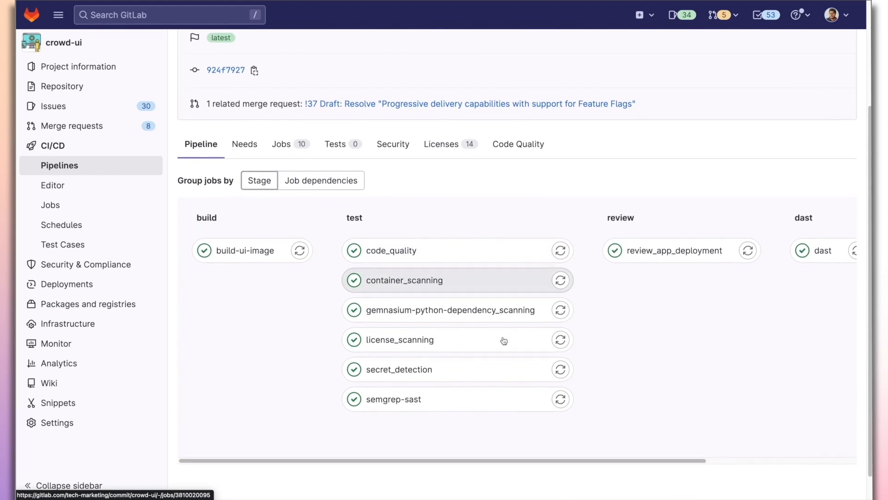
scroll(578, 339, "right", 2)
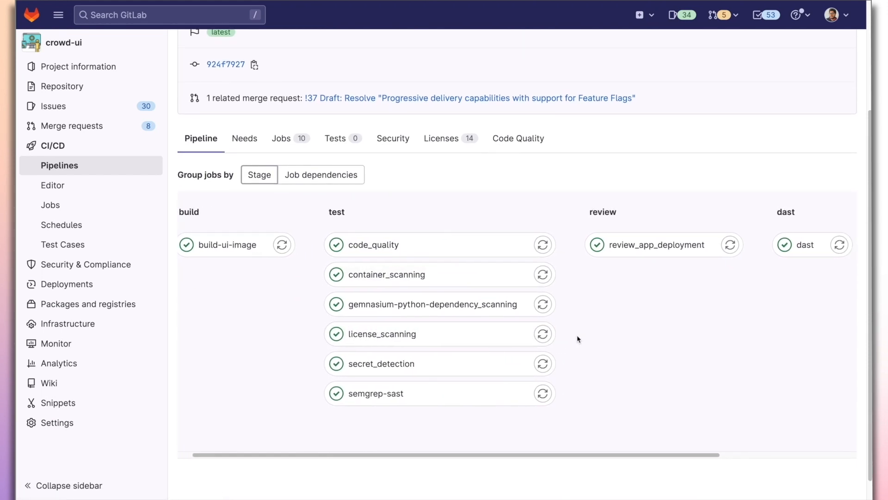
scroll(578, 339, "right", 5)
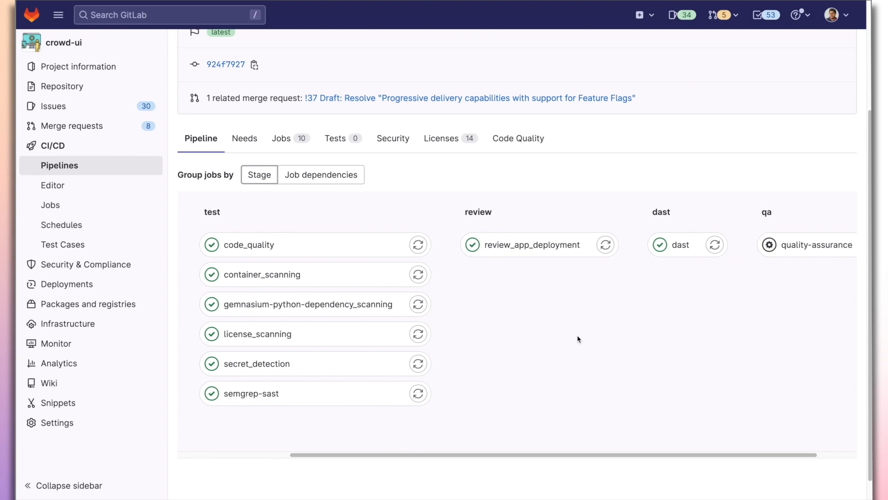
scroll(577, 340, "right", 2)
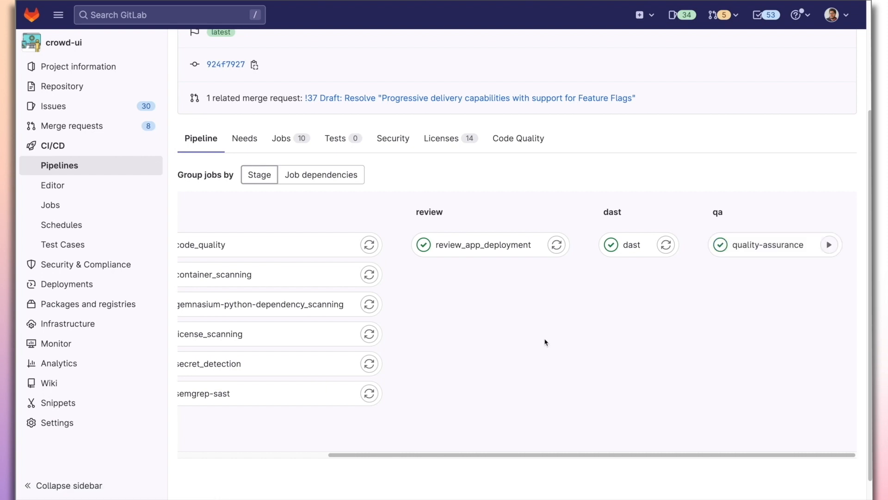
- Go to the project's feature flags and open the strategy settings of the emotions_datapanel flag
mouse_move(37, 290)
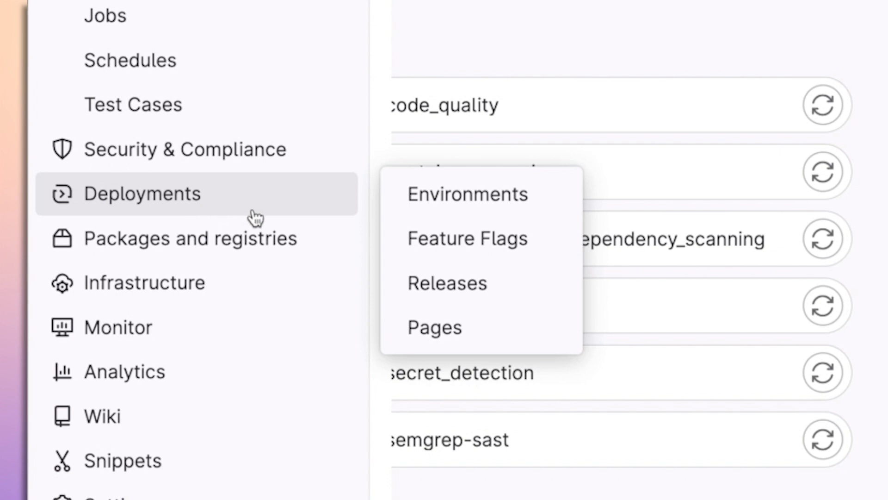
left_click(444, 254)
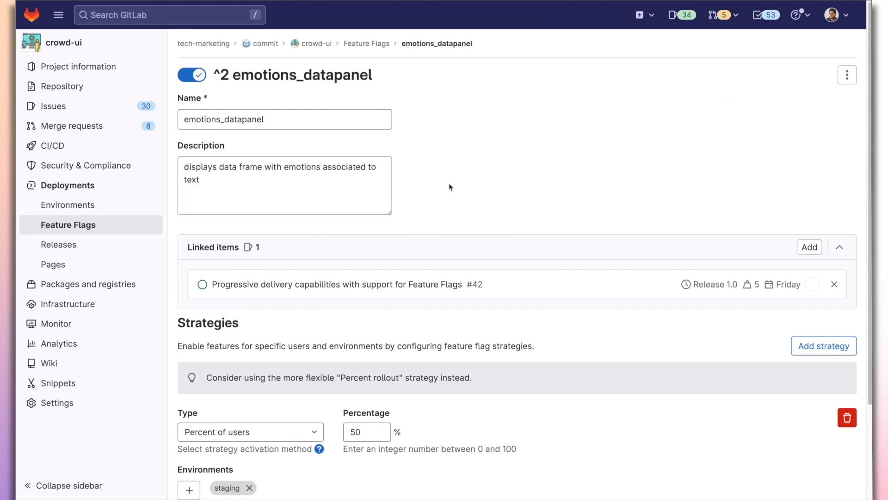
scroll(450, 187, "down", 5)
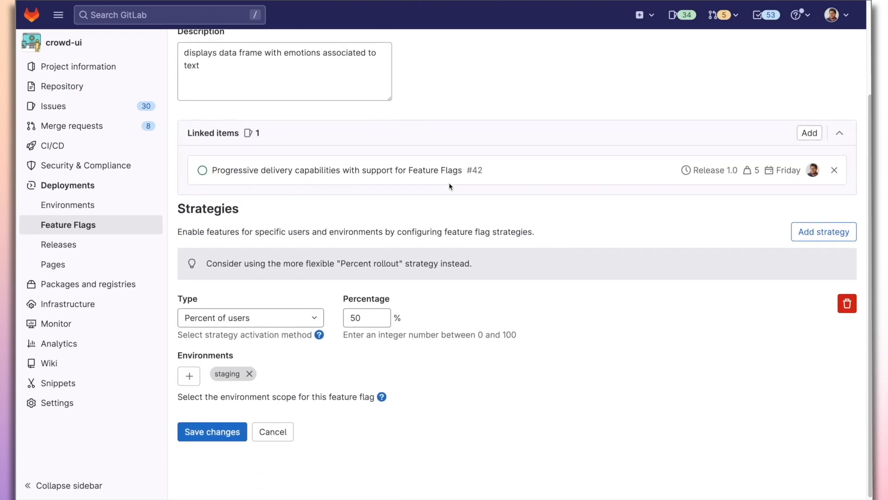
- Change the staging strategy to Percent rollout at 50% based on Random and save the feature flag
left_click(313, 315)
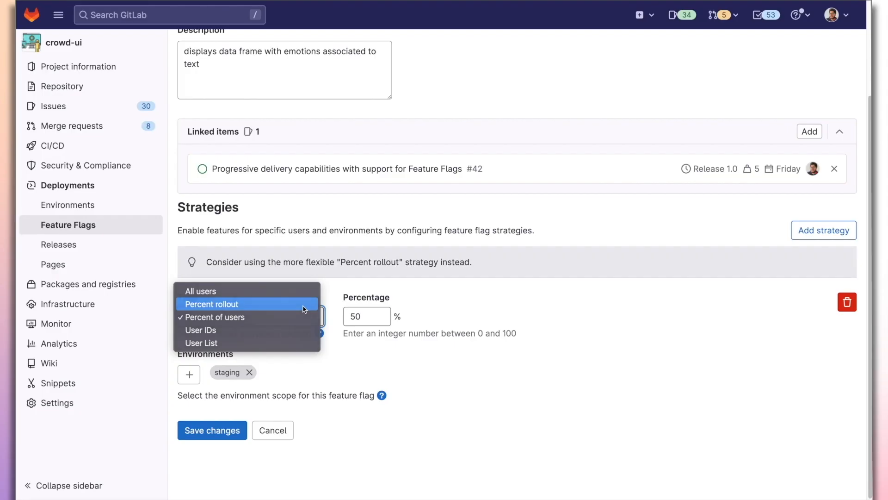
left_click(320, 276)
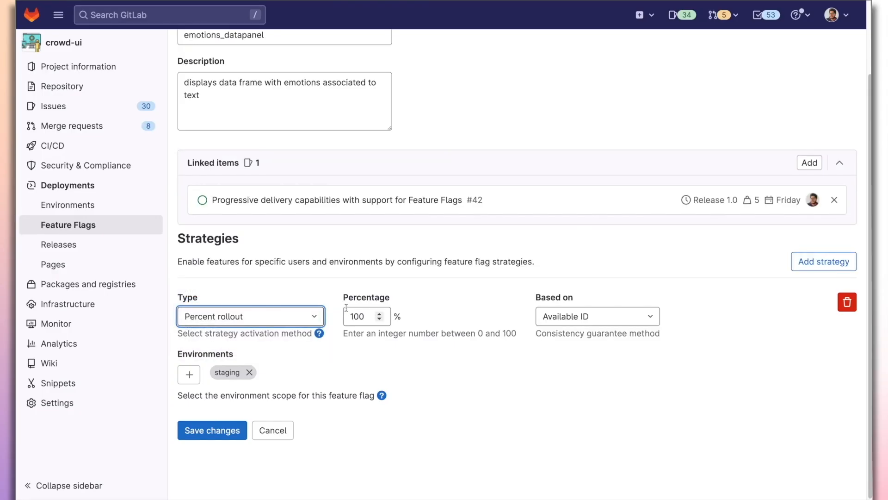
left_click(648, 316)
left_click(557, 355)
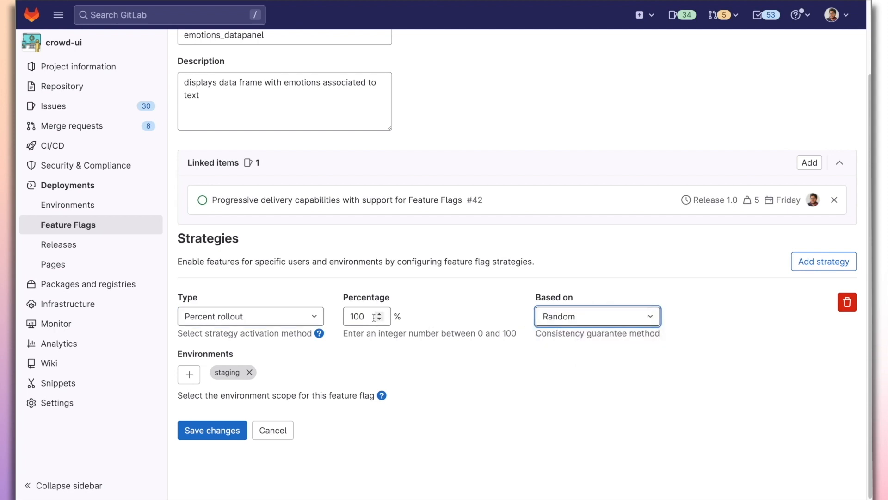
left_click_drag(359, 316, 333, 317)
type("50")
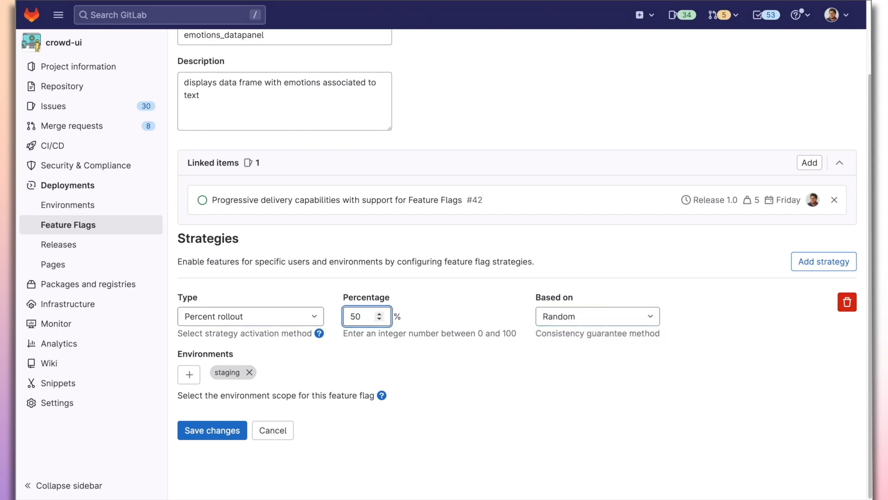
left_click(215, 434)
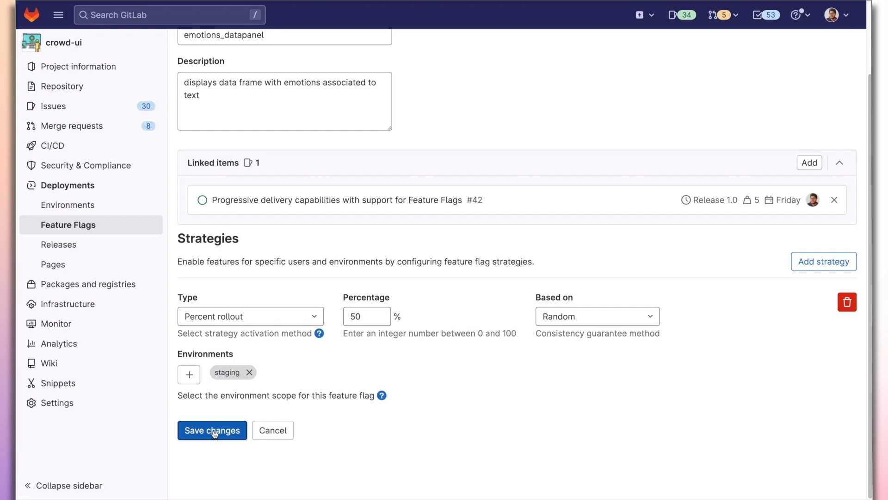
- Save the feature flag changes, open the staging environment's deployed application and look through its page
left_click(214, 433)
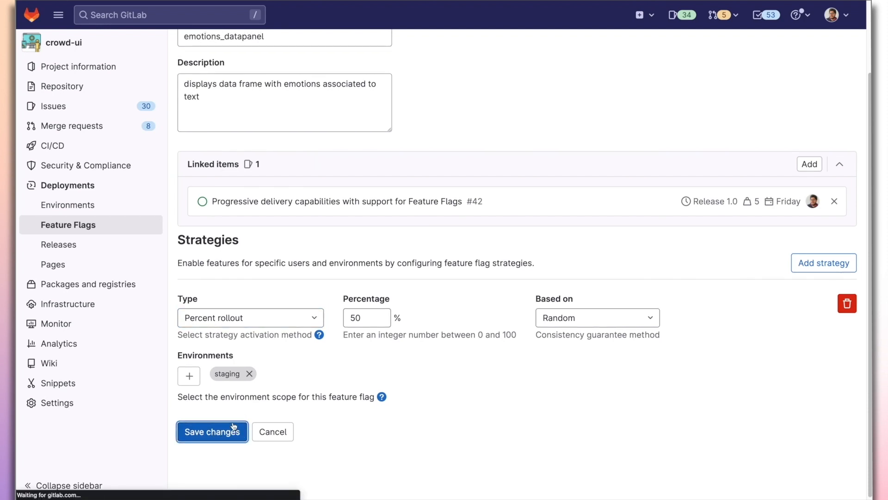
left_click(83, 205)
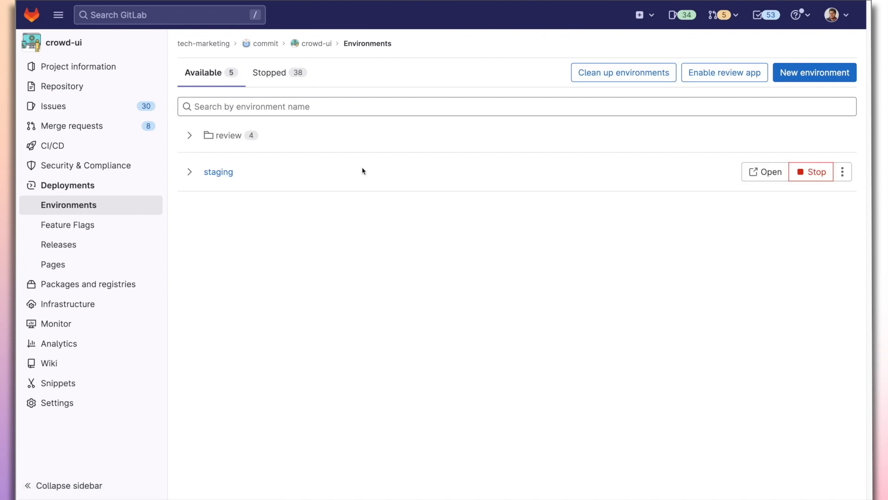
left_click(189, 171)
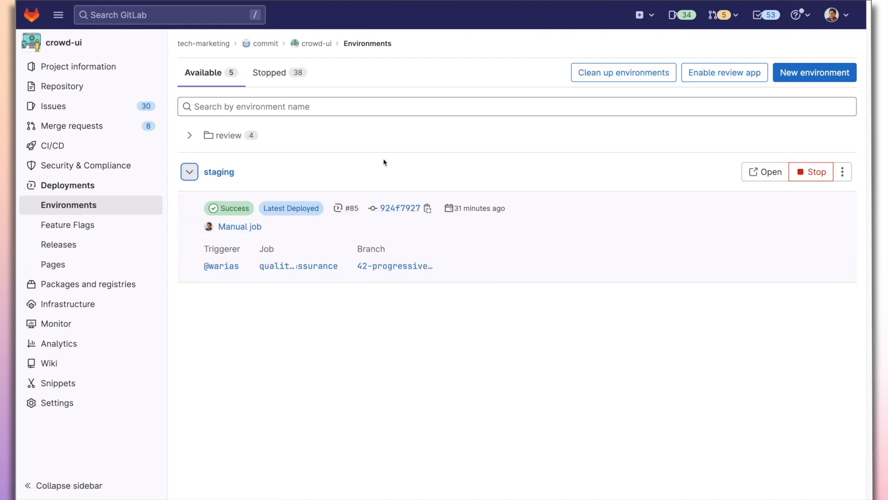
left_click(766, 171)
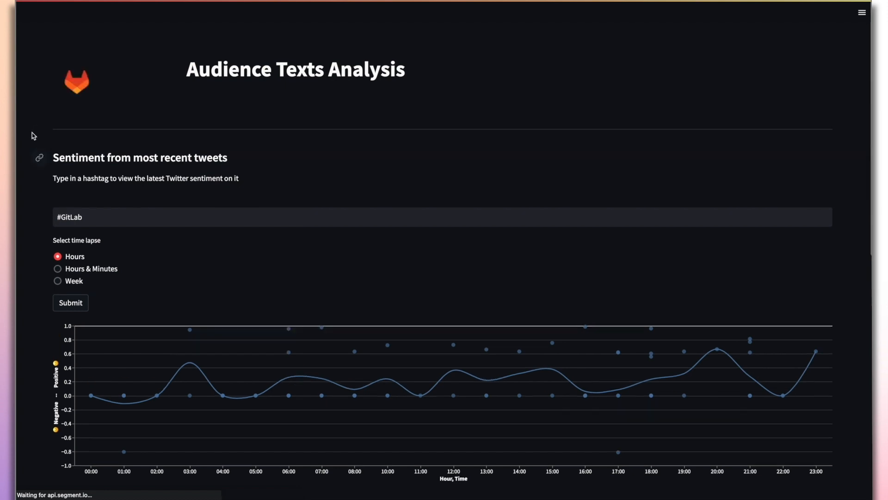
scroll(33, 136, "down", 15)
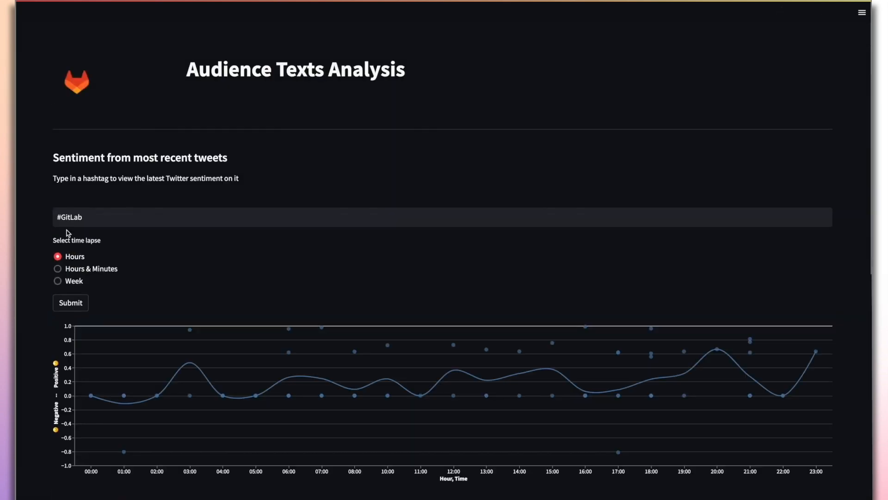
scroll(38, 254, "down", 13)
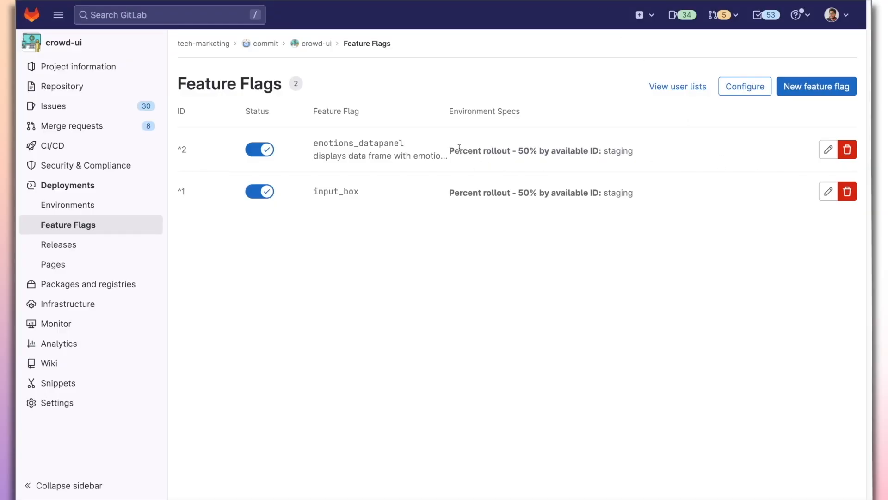
- Open the emotions_datapanel feature flag for editing and go to its linked issue on progressive delivery capabilities
left_click(828, 150)
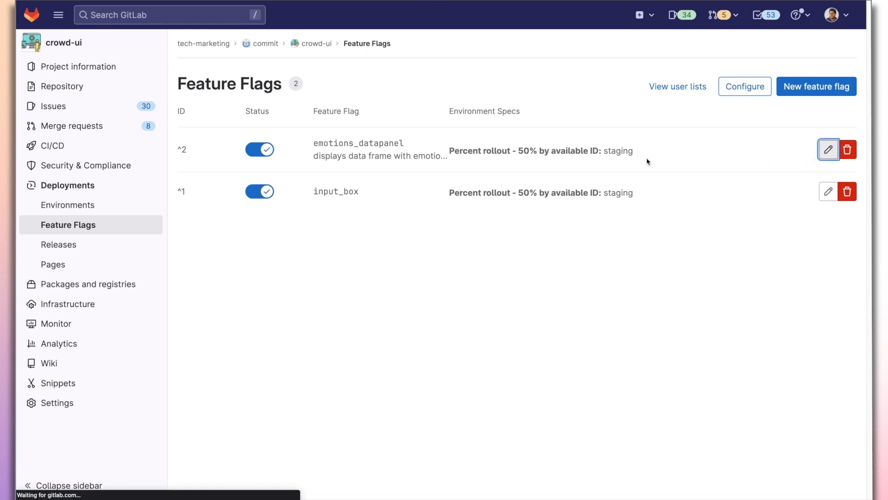
scroll(544, 162, "down", 2)
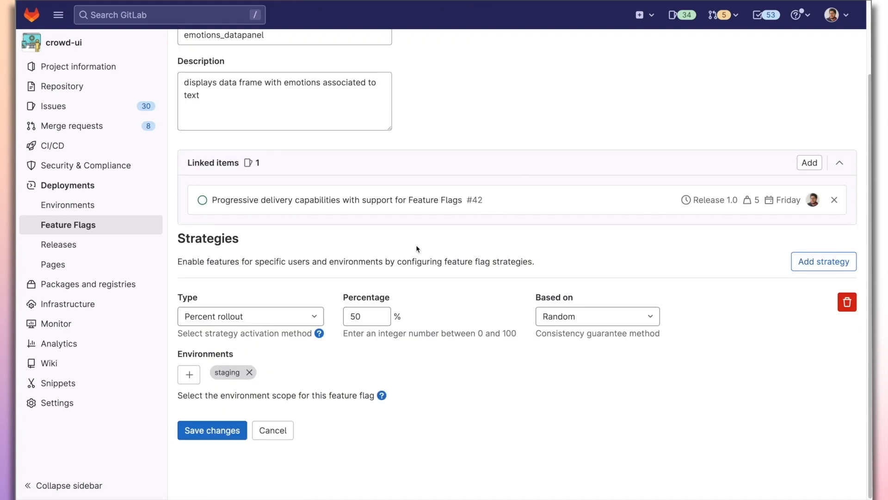
left_click(418, 206)
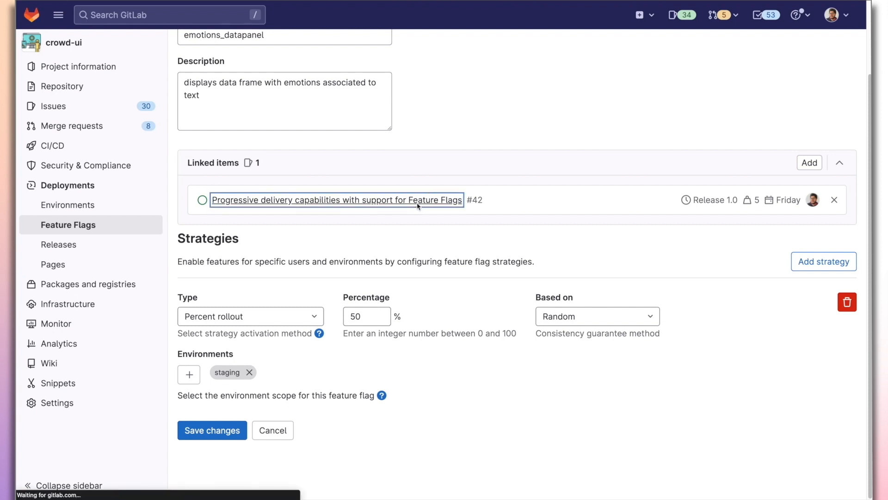
- Set the status of the issue's tasks Select Feature Flags strategy and Instrument application to enable Feature Flags to Closed
left_click(270, 252)
left_click(294, 139)
left_click(278, 150)
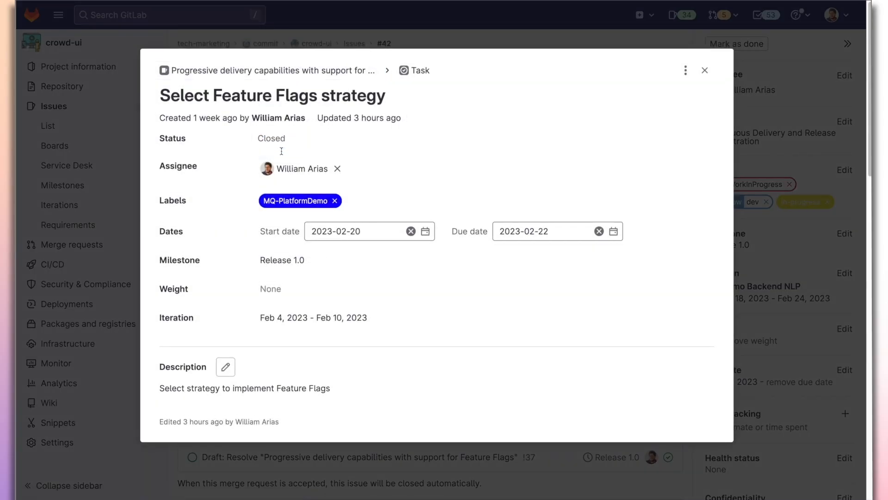
key("Escape")
left_click(321, 288)
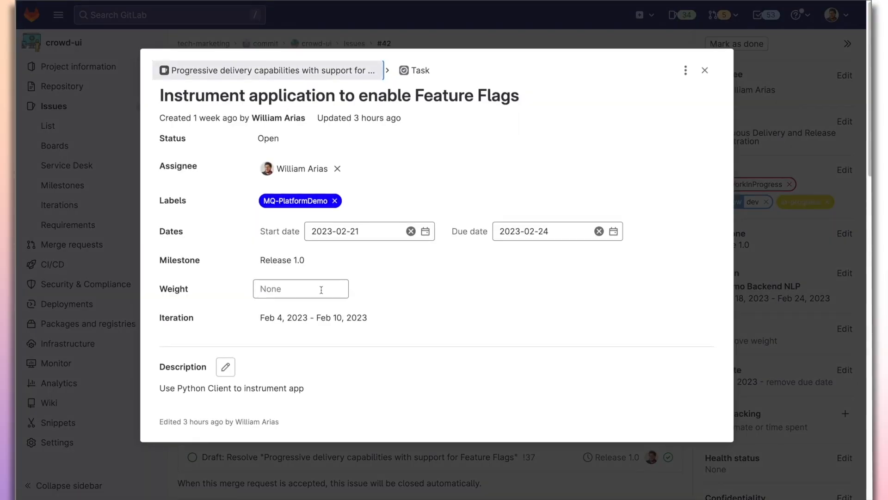
left_click(271, 138)
left_click(274, 151)
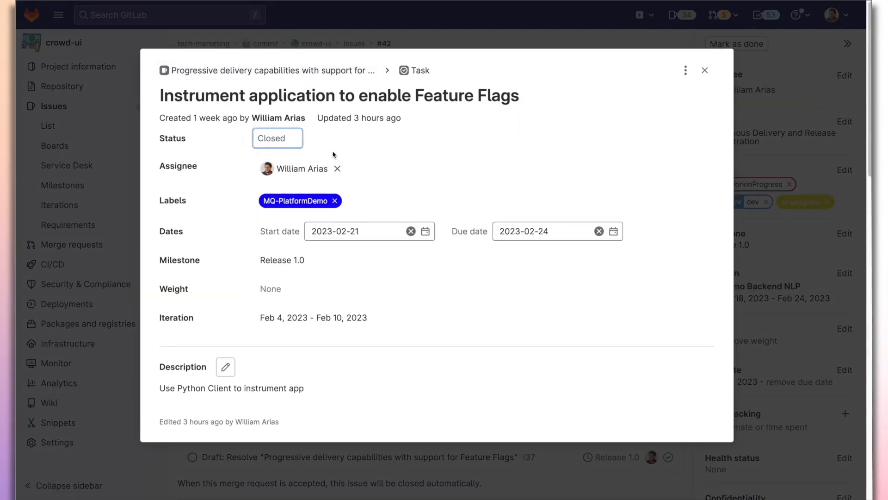
left_click(704, 70)
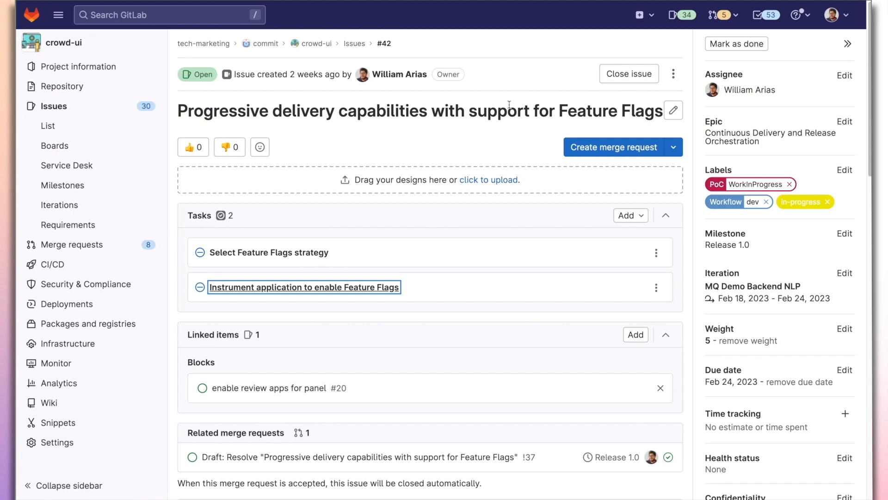
- Review the issue's linked items and related feature flags, and open its related draft merge request !37
scroll(365, 354, "down", 1)
scroll(365, 354, "down", 2)
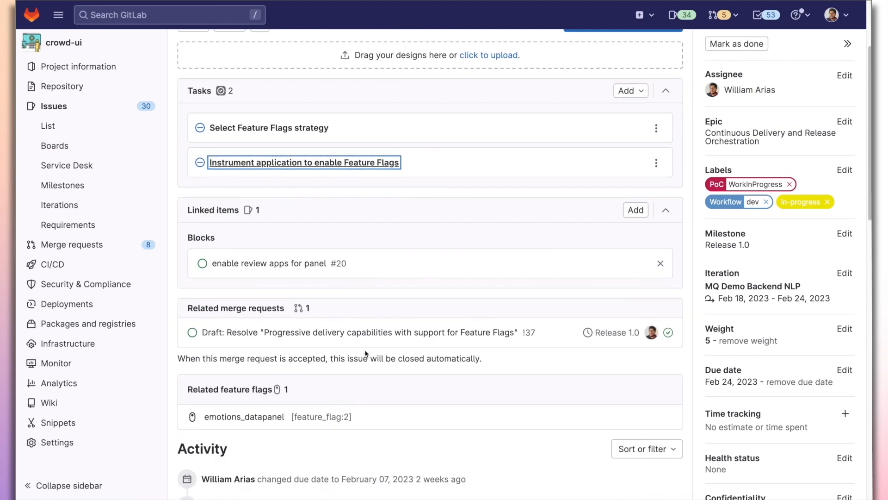
scroll(368, 349, "down", 2)
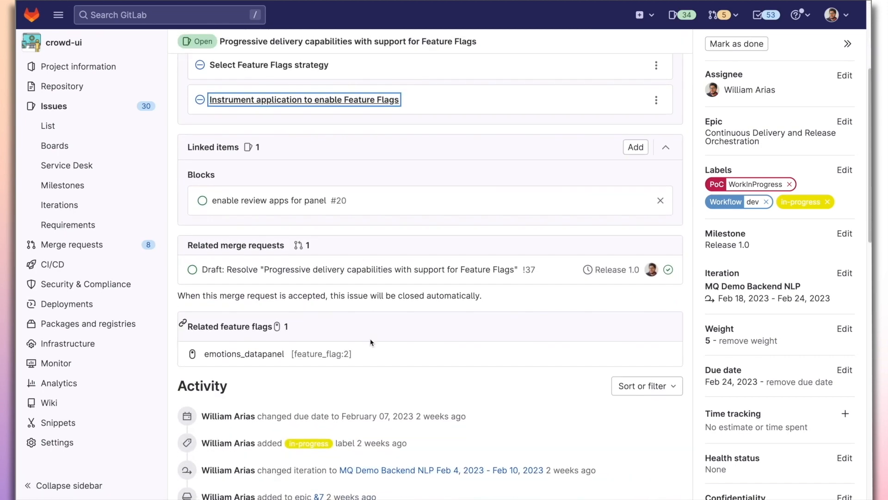
scroll(370, 342, "down", 2)
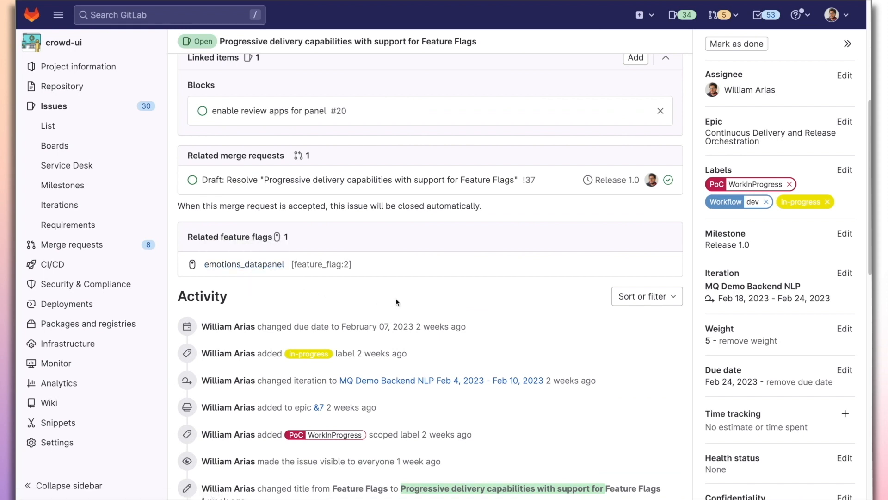
left_click(366, 187)
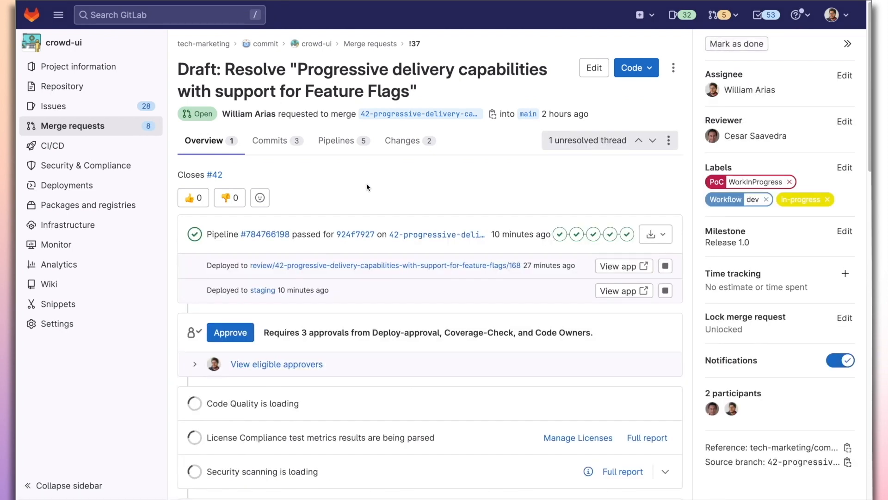
- Expand the merge request's eligible approvers and review the required approval rules
scroll(366, 187, "down", 3)
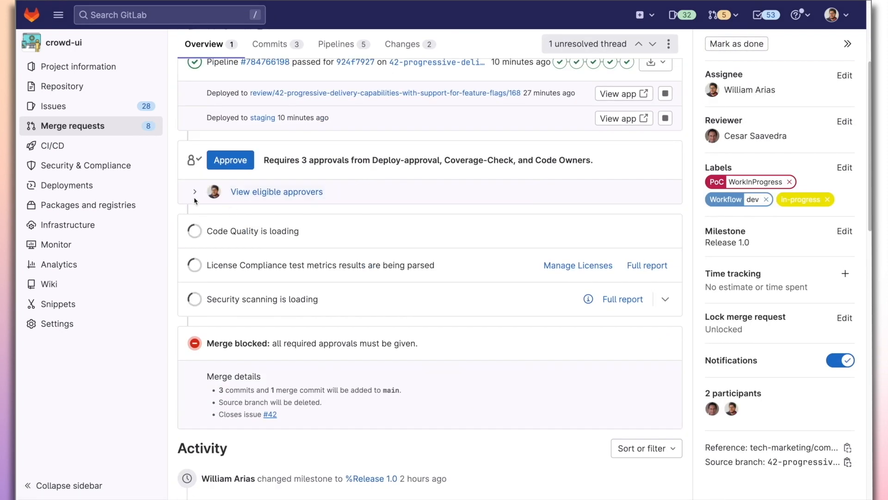
left_click(195, 194)
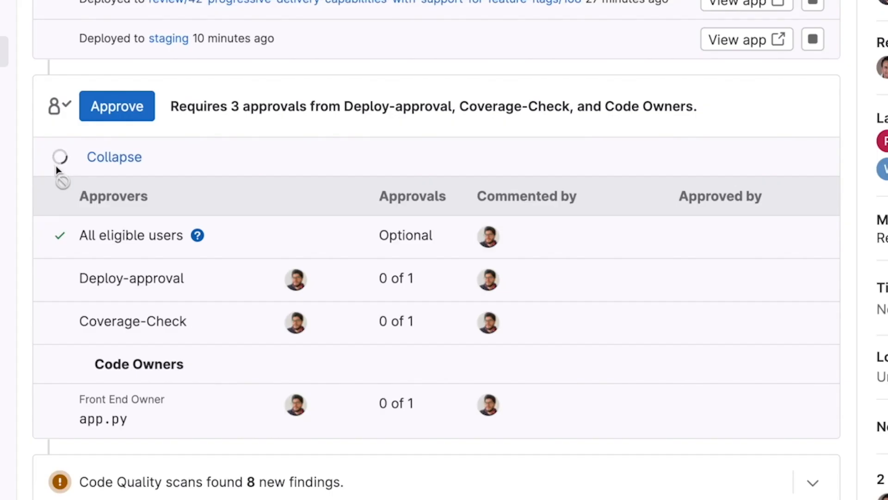
scroll(59, 170, "down", 1)
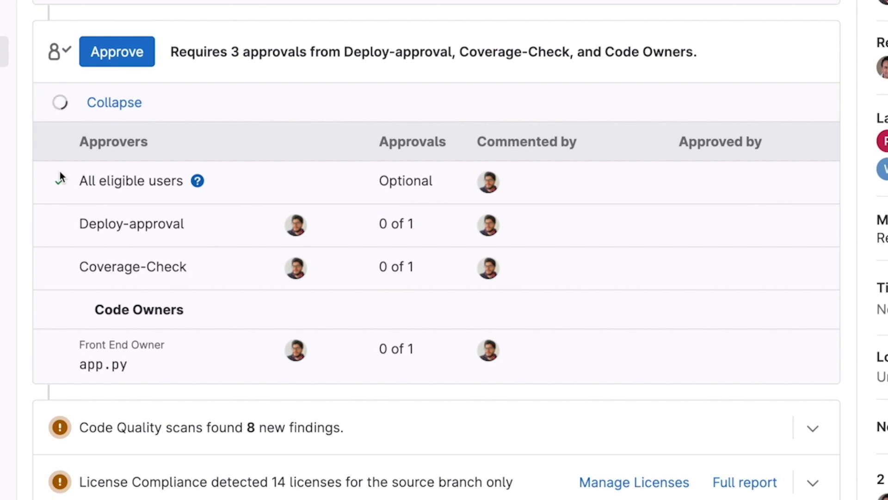
- Expand the merge request's Code Quality and License Compliance results and review their details
left_click(813, 427)
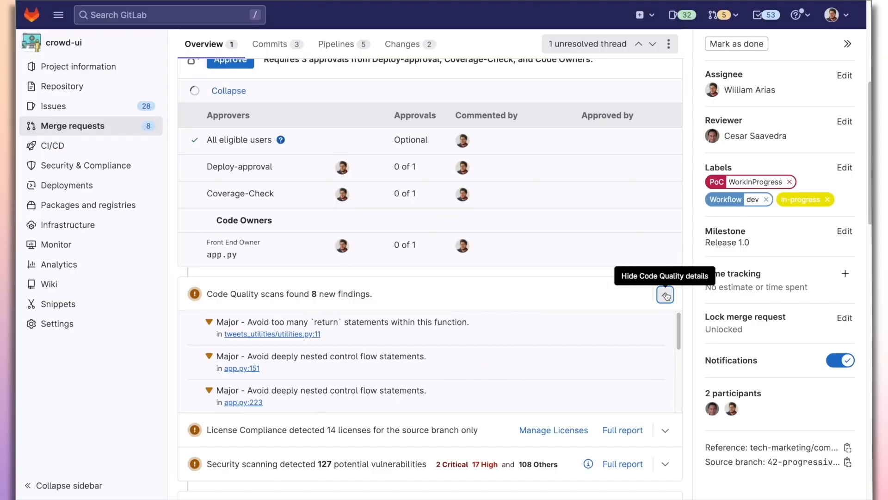
scroll(690, 338, "down", 1)
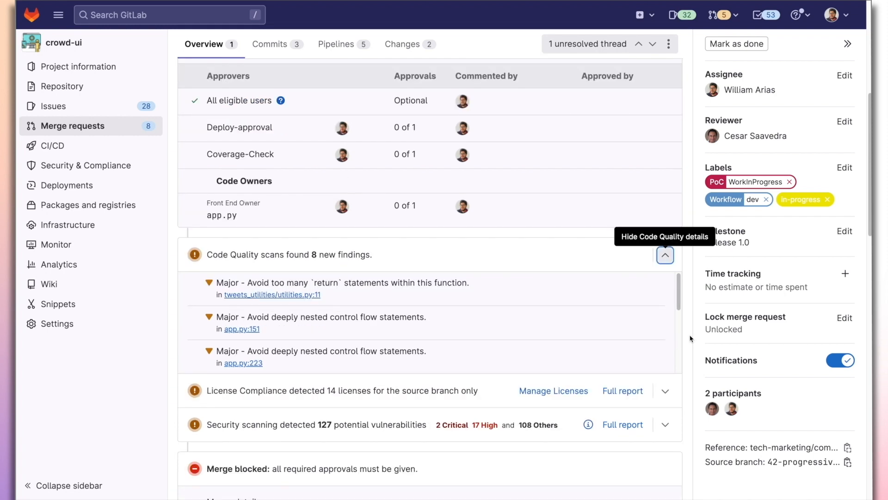
scroll(690, 337, "down", 2)
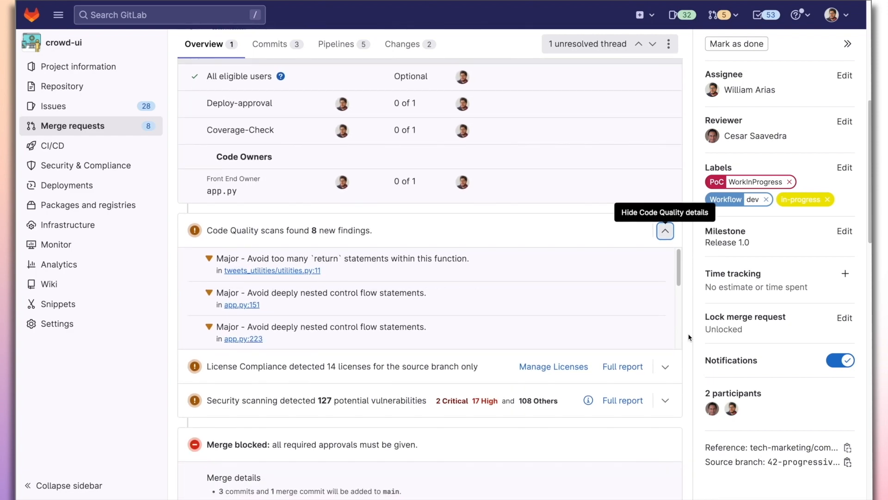
left_click(666, 296)
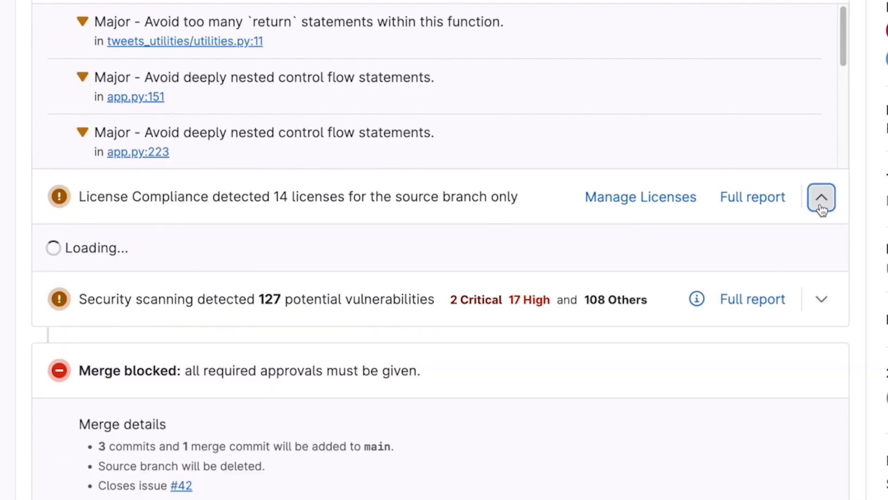
scroll(854, 281, "down", 1)
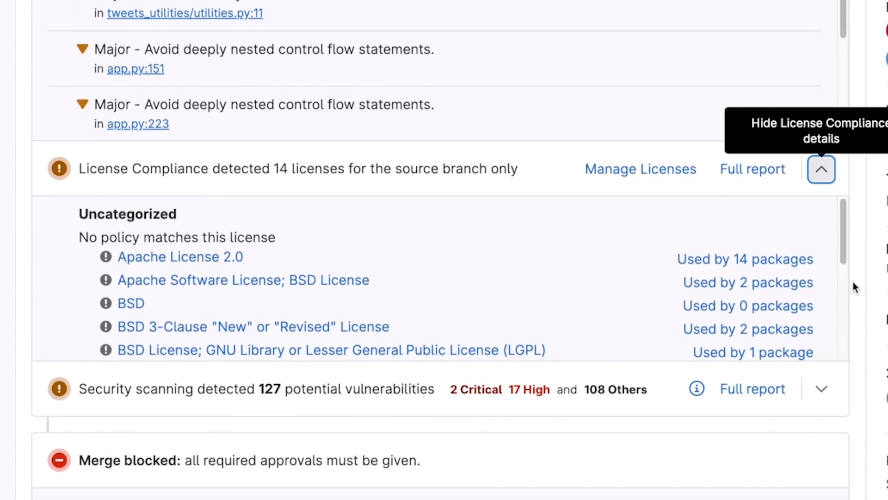
scroll(586, 277, "down", 3)
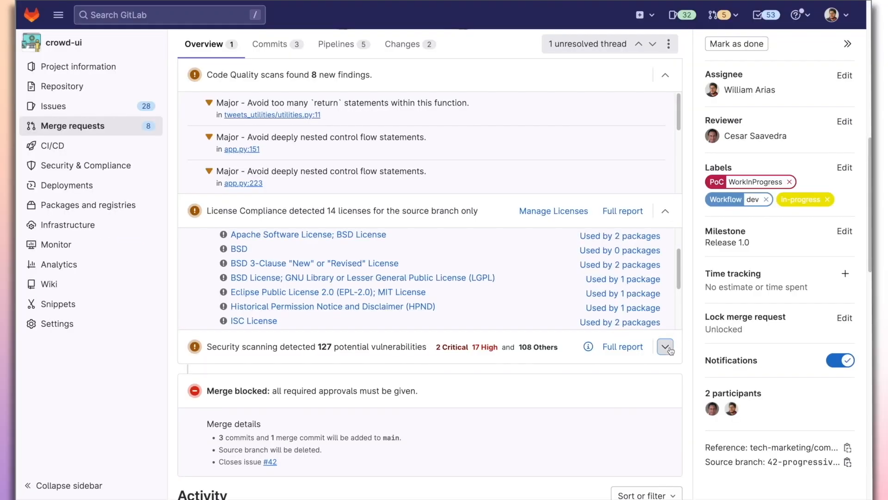
- Expand the security scanning results and open the critical OS Command Injection vulnerability under dependency scanning
left_click(665, 347)
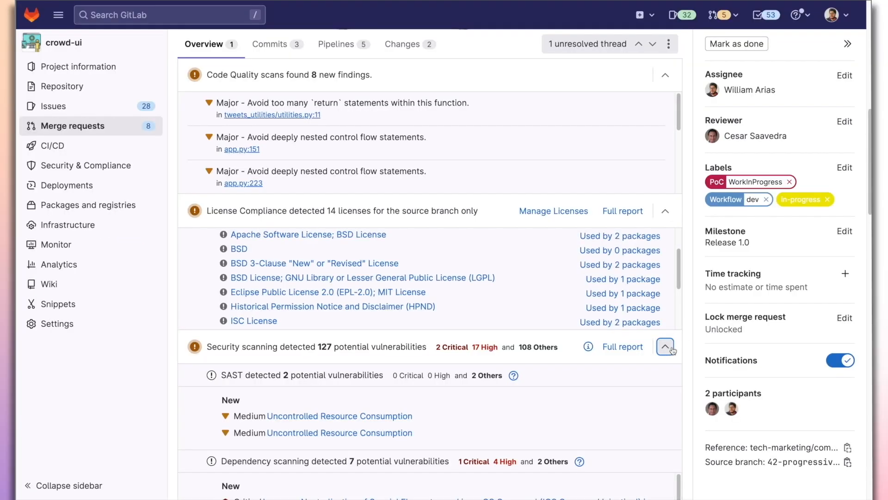
scroll(691, 359, "down", 3)
scroll(691, 360, "down", 5)
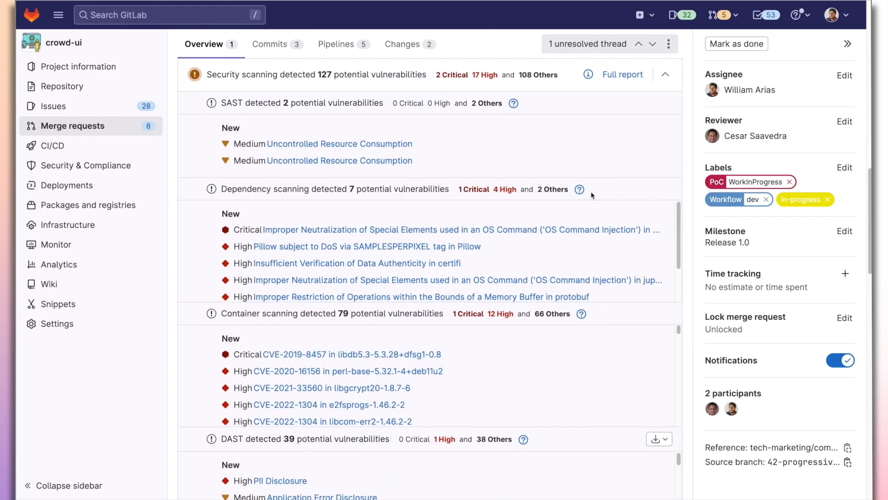
left_click(416, 230)
left_click(692, 447)
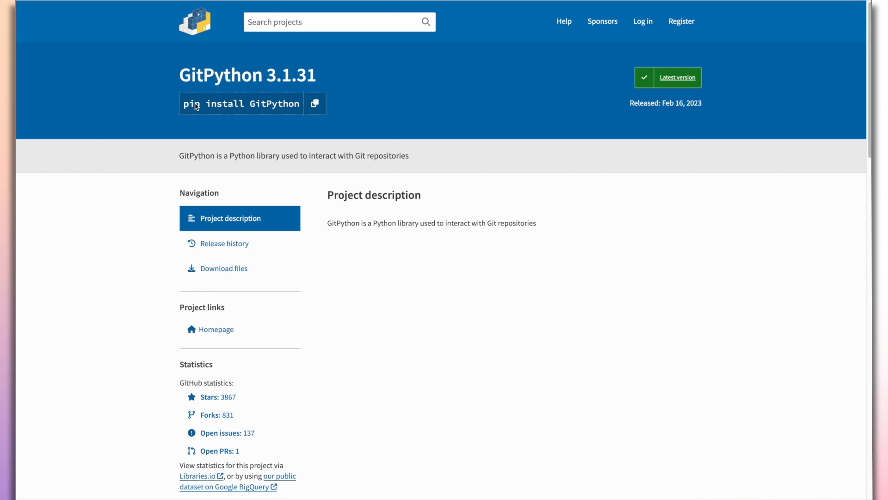
- Copy the GitPython install command from its PyPI page and open the Dockerfile in the Web IDE
left_click(319, 107)
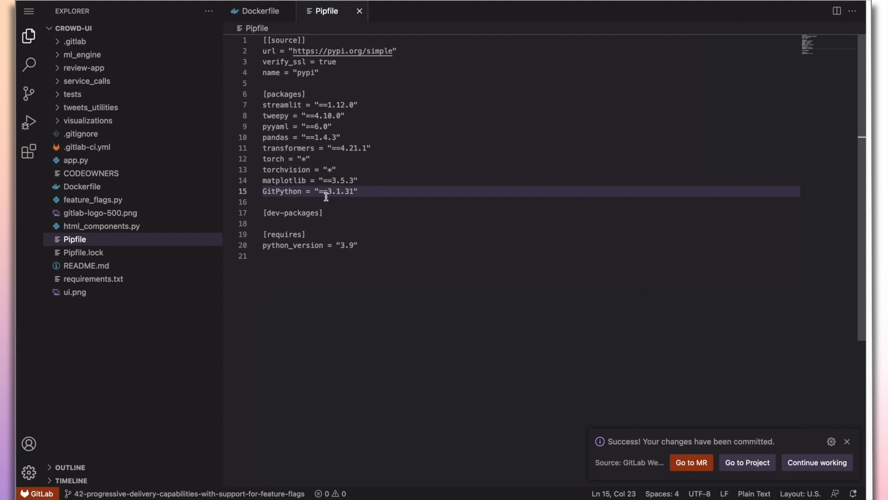
left_click(152, 187)
left_click(336, 40)
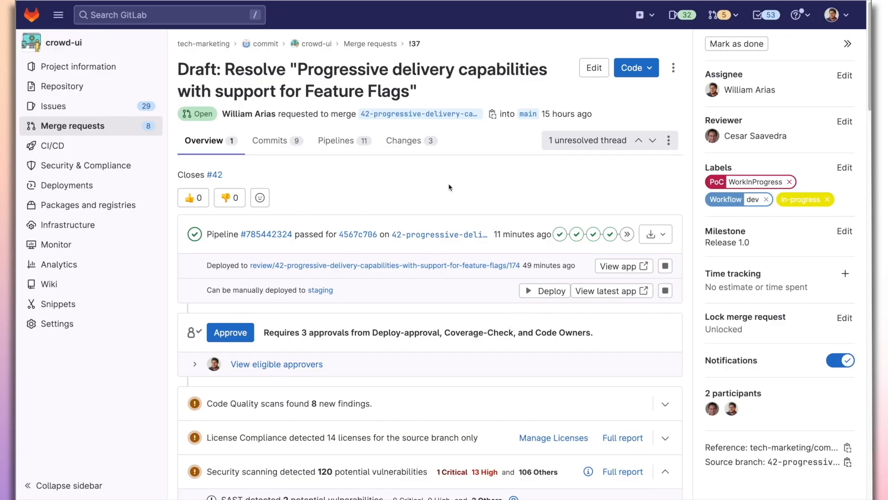
- Review the merge request's latest commit in the activity list and its updated security scanning results
scroll(688, 283, "down", 10)
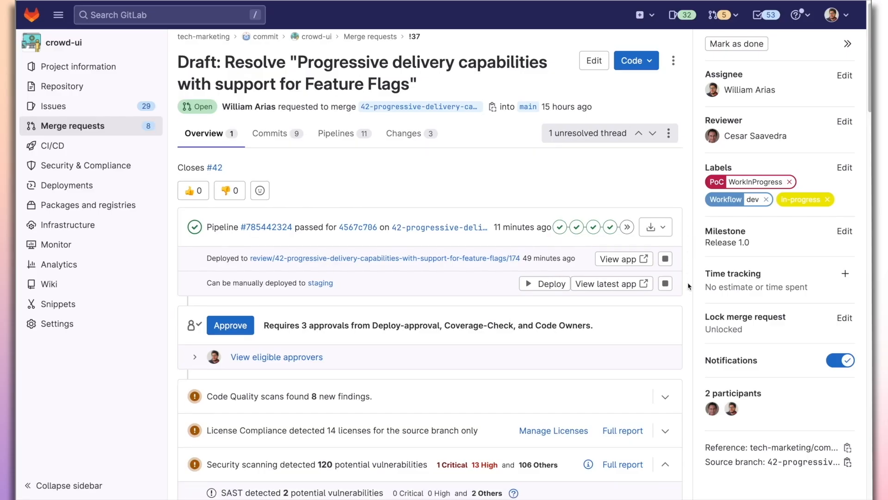
scroll(688, 284, "down", 10)
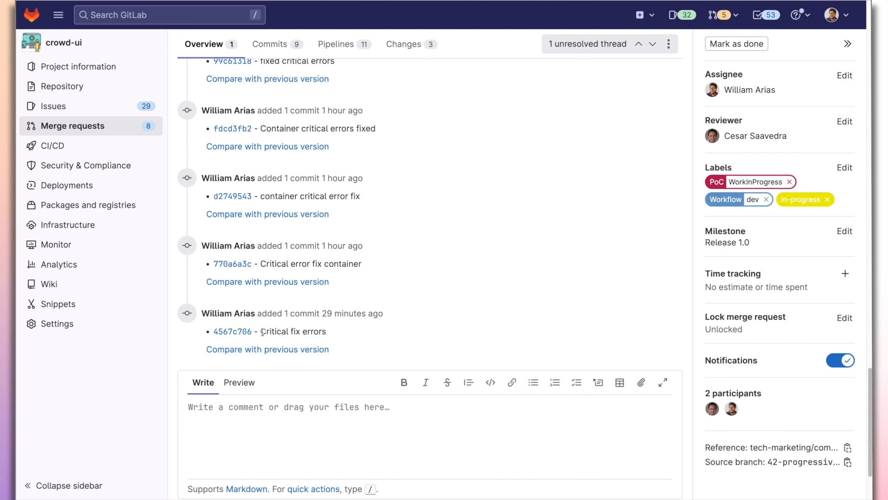
left_click_drag(265, 332, 347, 336)
left_click(486, 323)
scroll(472, 196, "up", 20)
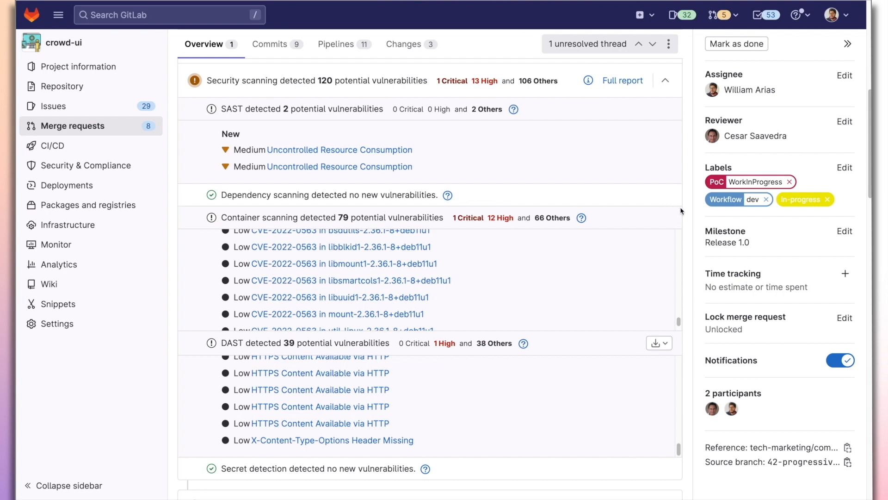
scroll(692, 236, "down", 1)
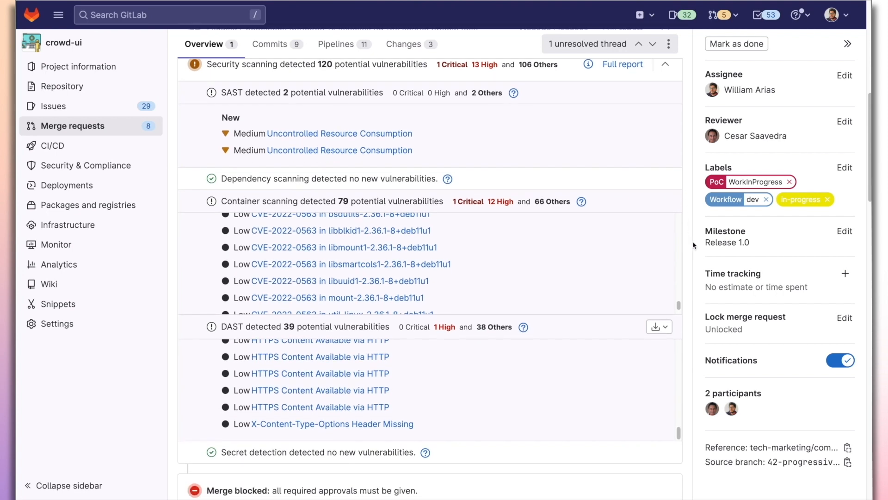
- Expand the merge request's eligible approvers and review the approval rules, including the code owner rule for app.py
scroll(694, 268, "down", 1)
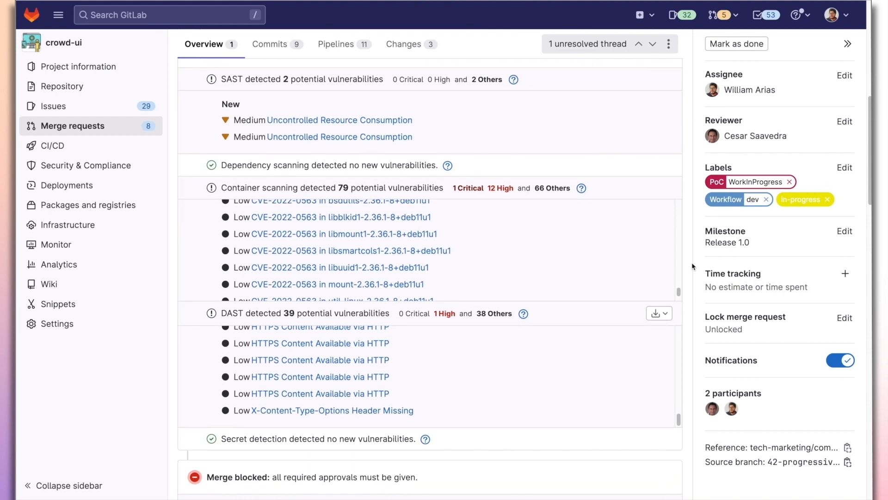
scroll(692, 264, "up", 5)
scroll(691, 264, "up", 10)
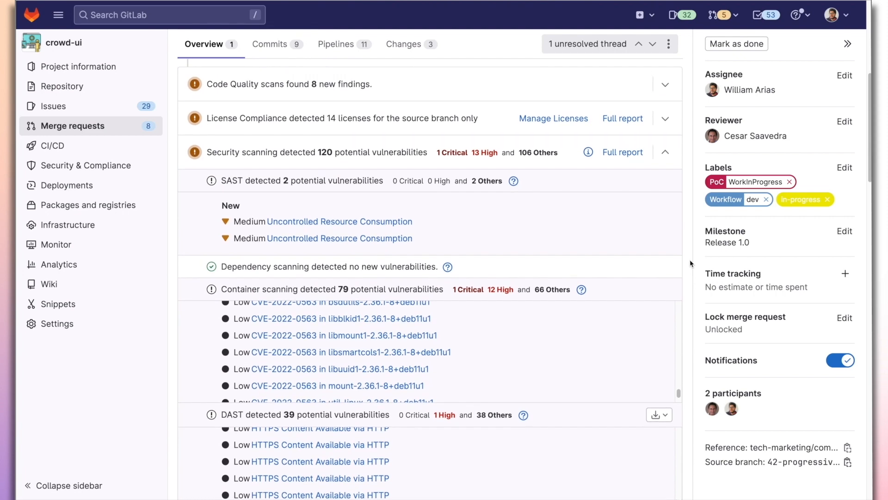
scroll(688, 260, "up", 5)
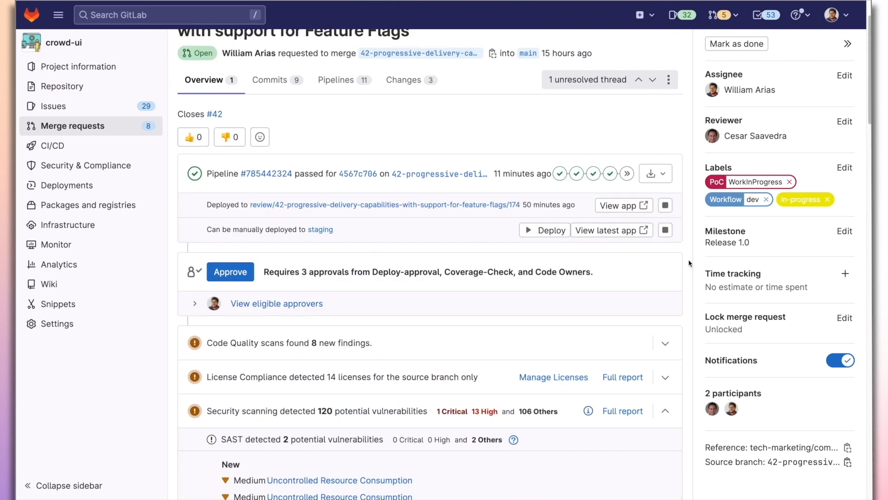
left_click(202, 306)
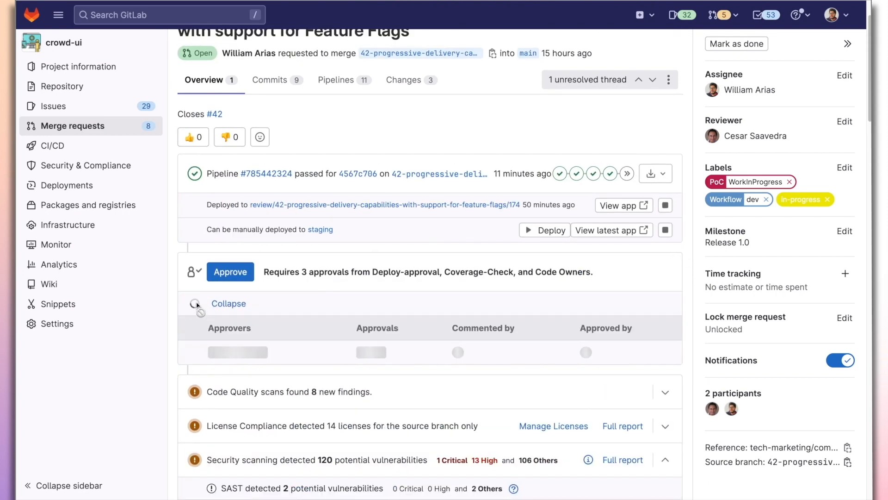
scroll(195, 301, "down", 1)
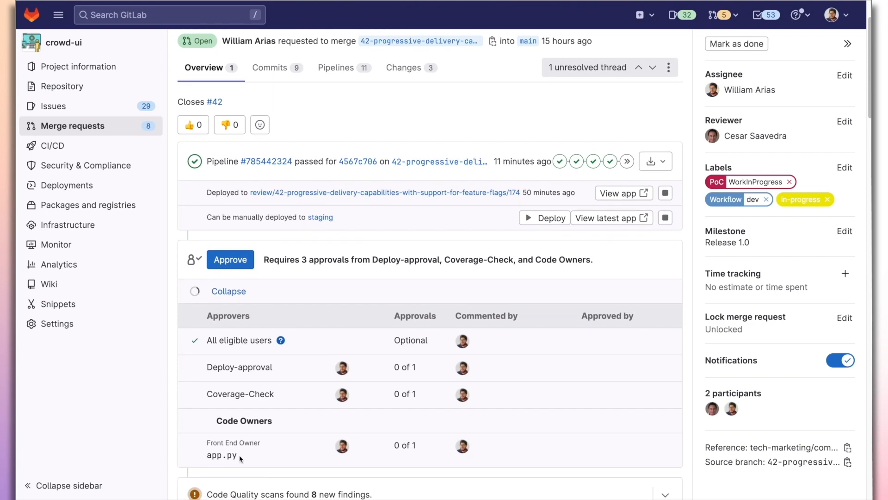
left_click_drag(240, 455, 207, 455)
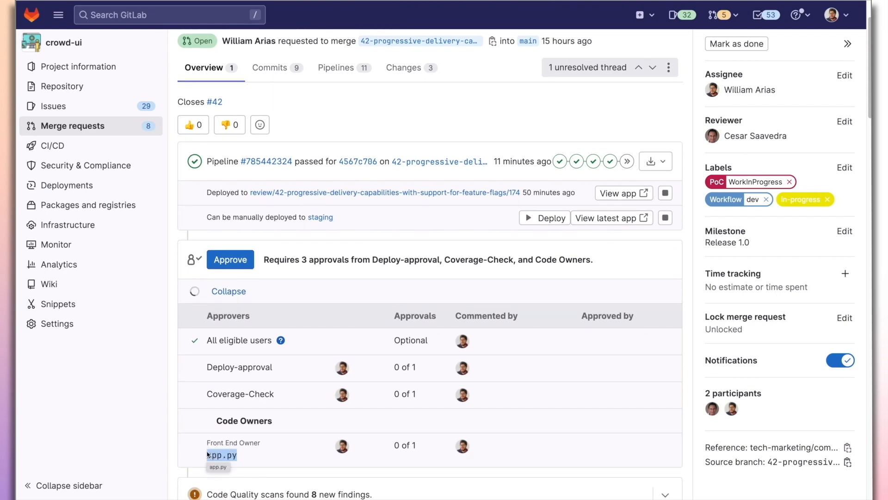
- Resolve the open review thread on the app.py diff and approve the merge request
left_click(202, 422)
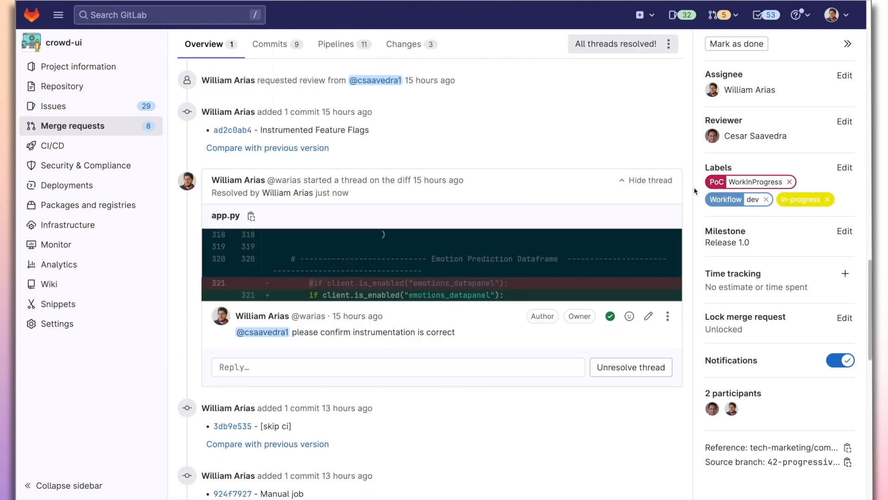
scroll(694, 191, "up", 6)
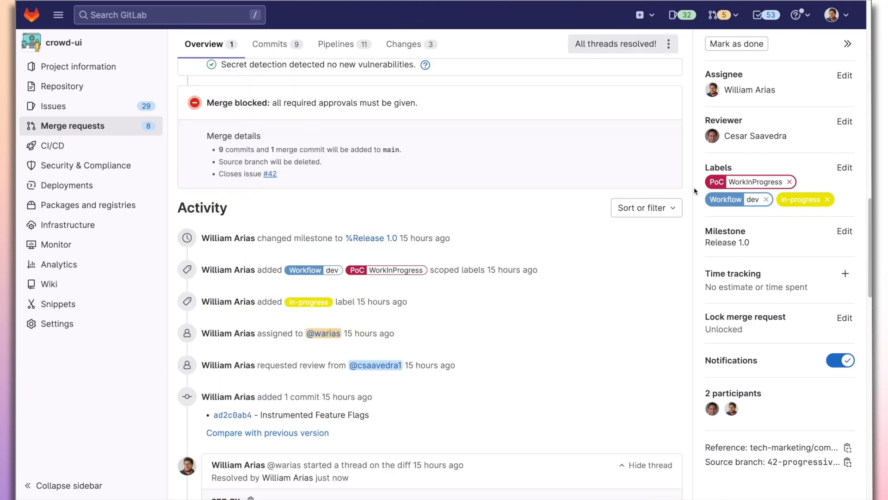
scroll(695, 191, "up", 10)
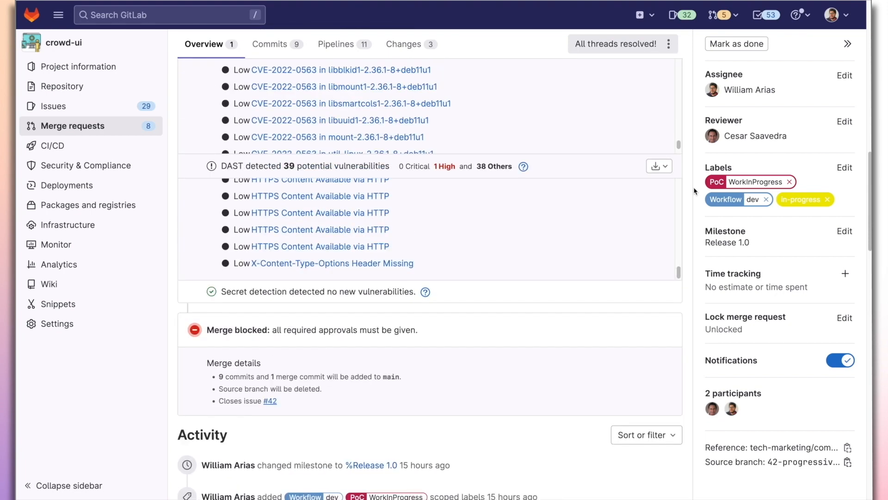
scroll(694, 190, "up", 4)
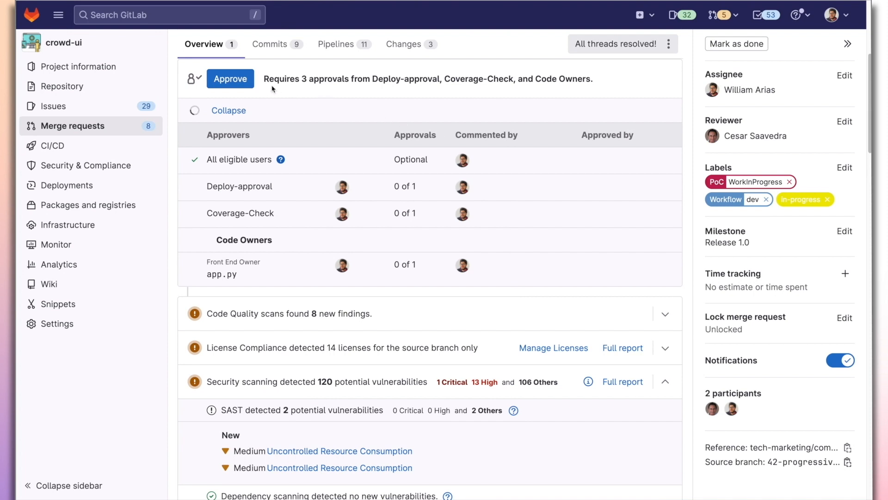
left_click(244, 81)
- Check the issue the merge request closes and merge it into main with the source branch deleted
scroll(417, 231, "down", 10)
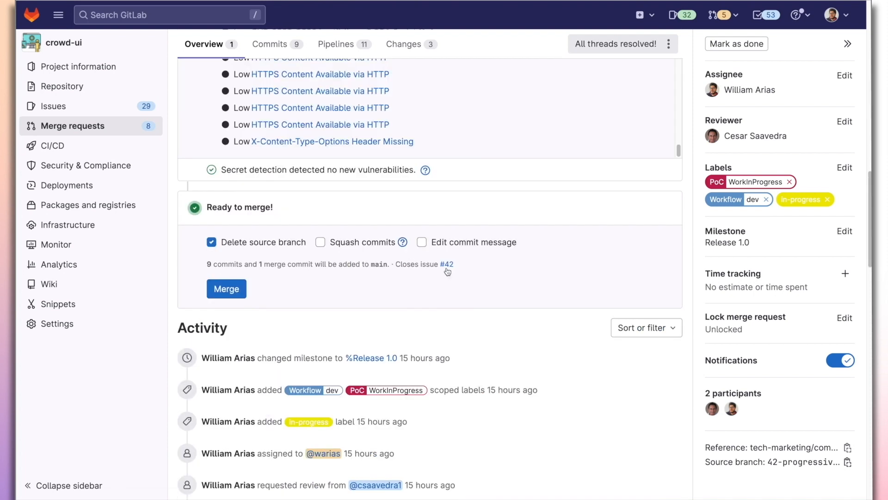
mouse_move(447, 271)
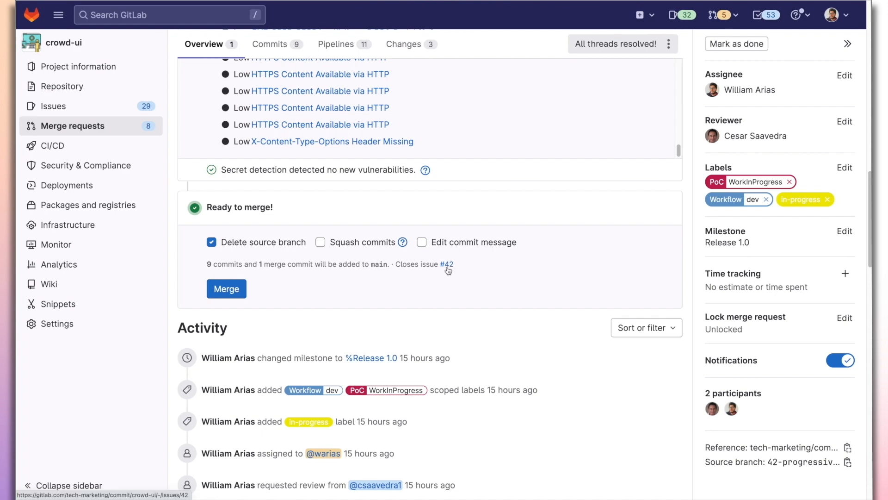
scroll(450, 270, "up", 5)
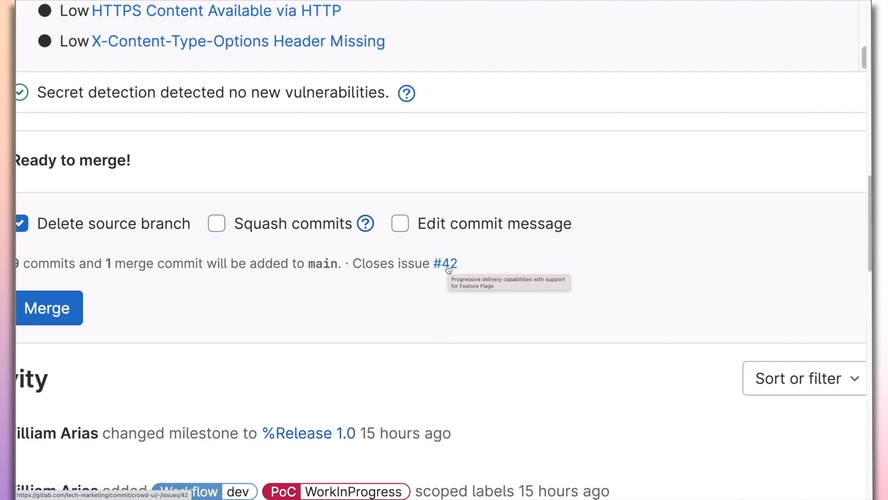
scroll(450, 270, "down", 5)
left_click(235, 287)
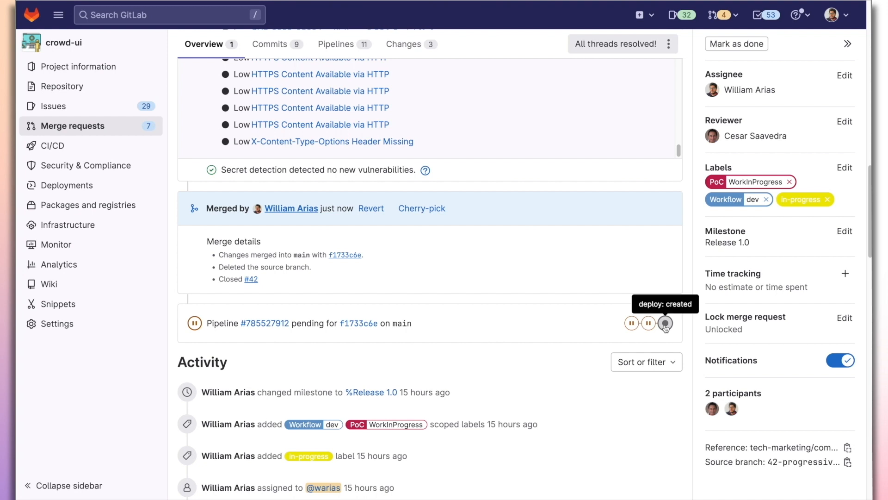
- Open the main branch pipeline started by the merge, review its stages, and follow the downstream deployment pipeline in commit-cluster-mngmt
left_click(268, 323)
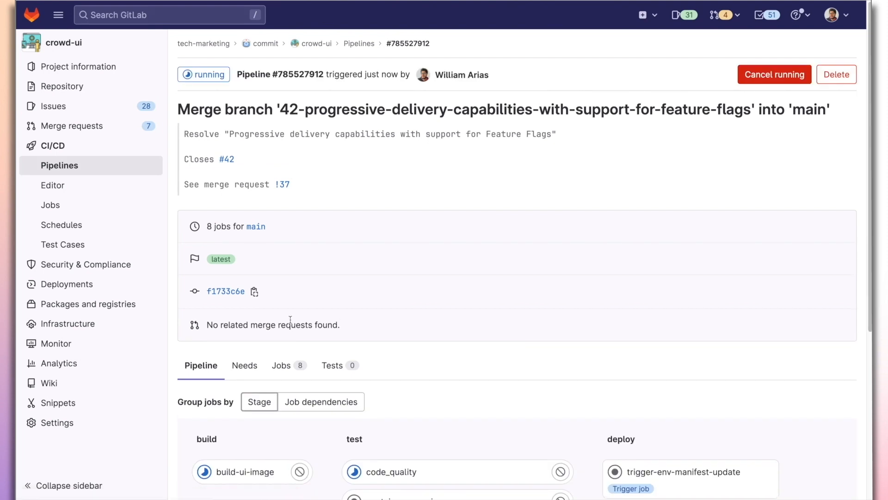
scroll(445, 333, "down", 4)
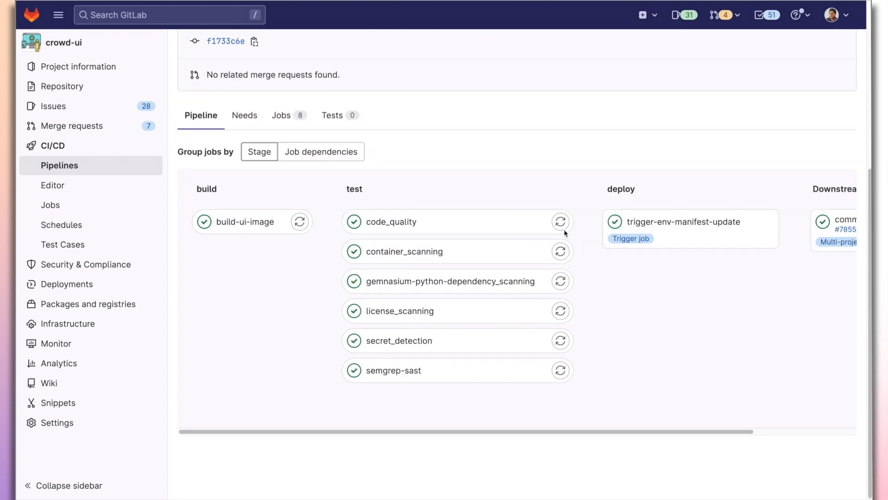
scroll(618, 166, "up", 5)
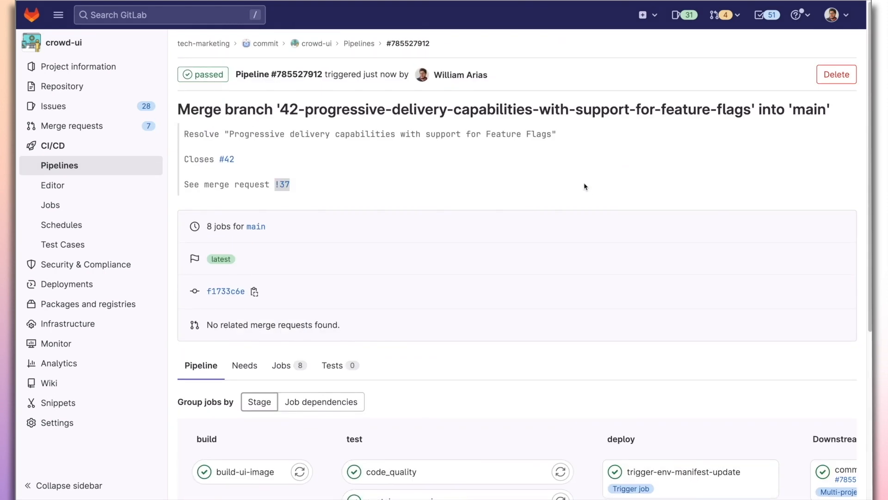
scroll(588, 192, "down", 5)
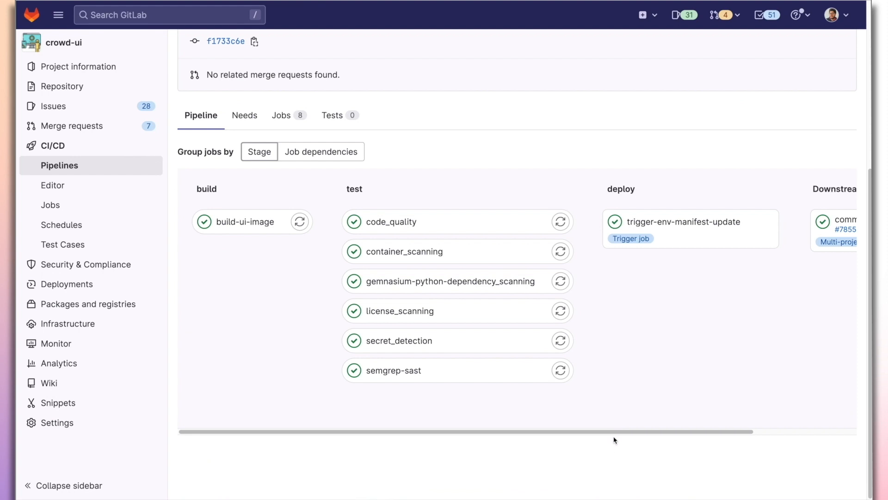
left_click(657, 435)
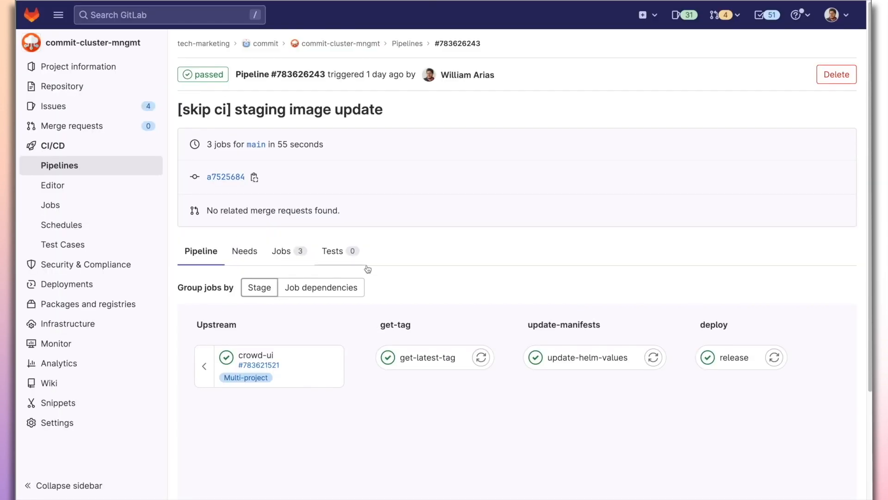
- Open helm/values-production.yaml in the commit-cluster-mngmt repository and view the image tag change in its latest "staging image update" commit
mouse_move(87, 104)
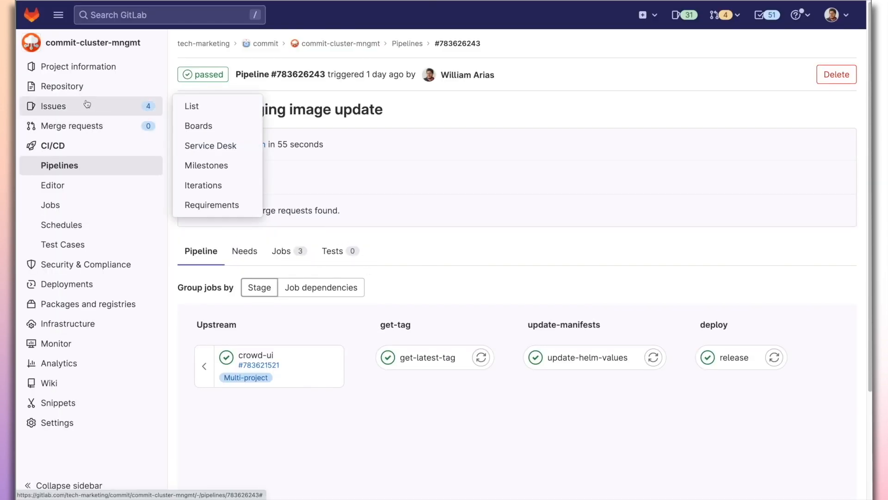
left_click(76, 86)
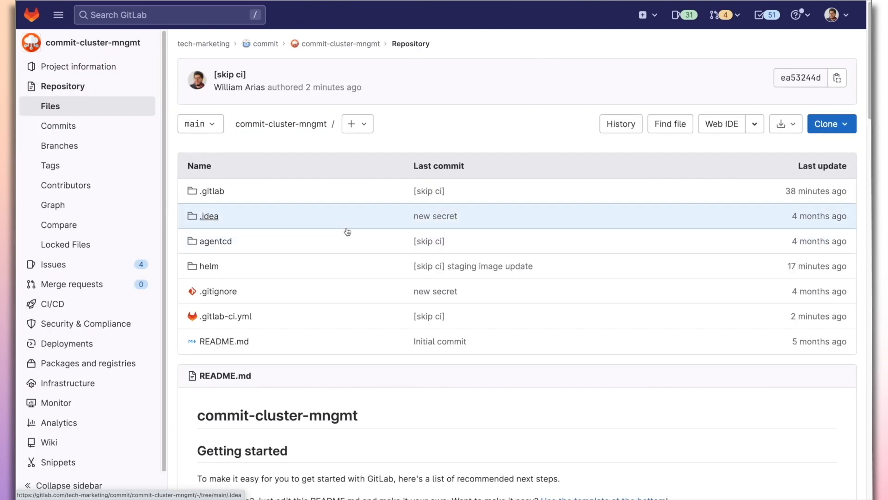
left_click(236, 271)
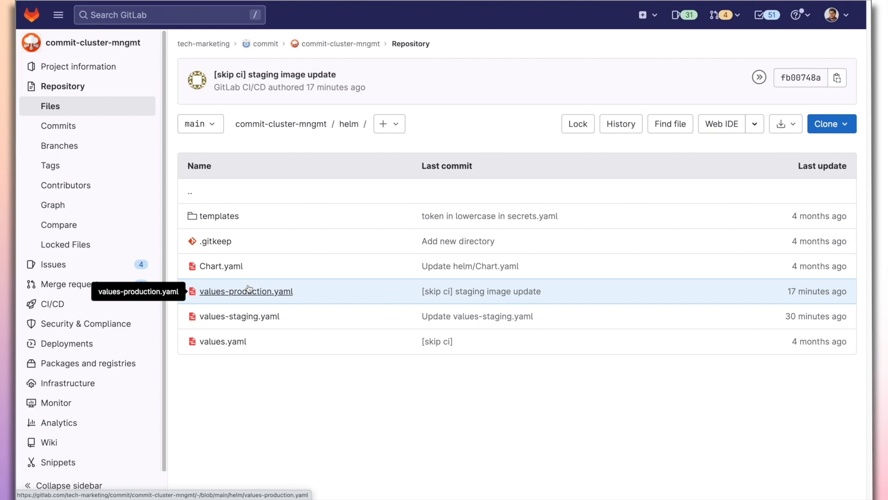
left_click_drag(368, 94, 204, 79)
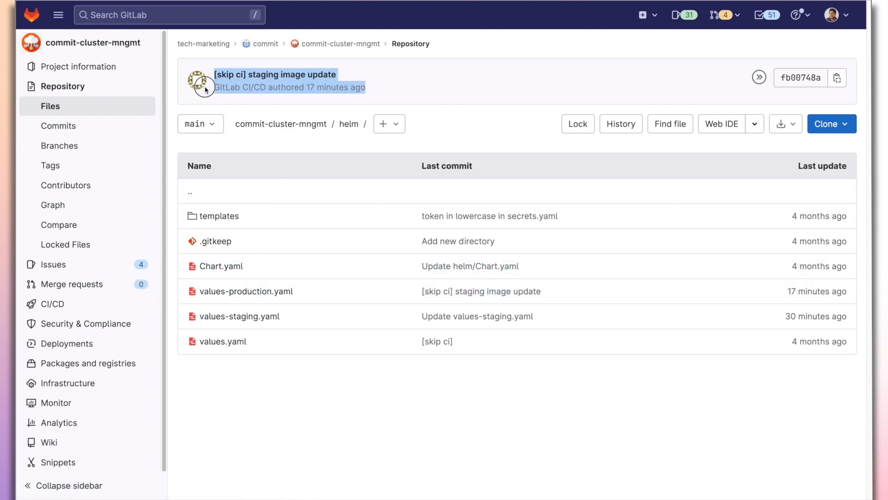
left_click(258, 291)
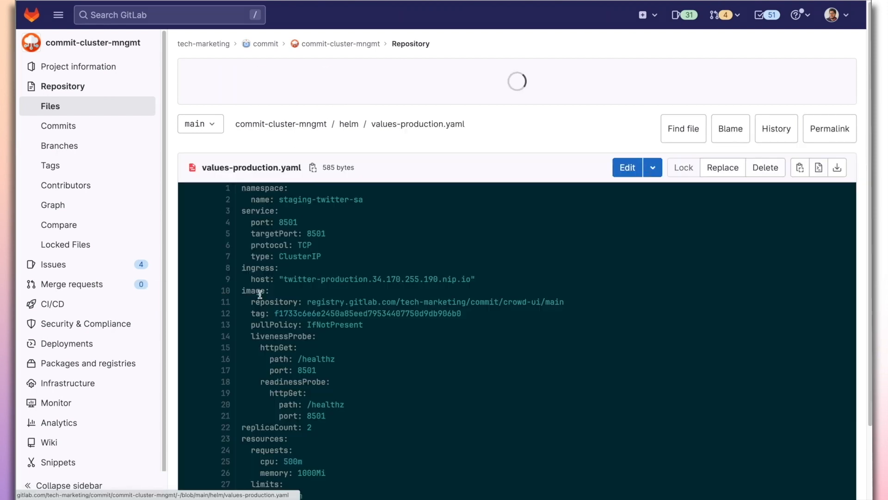
left_click(788, 130)
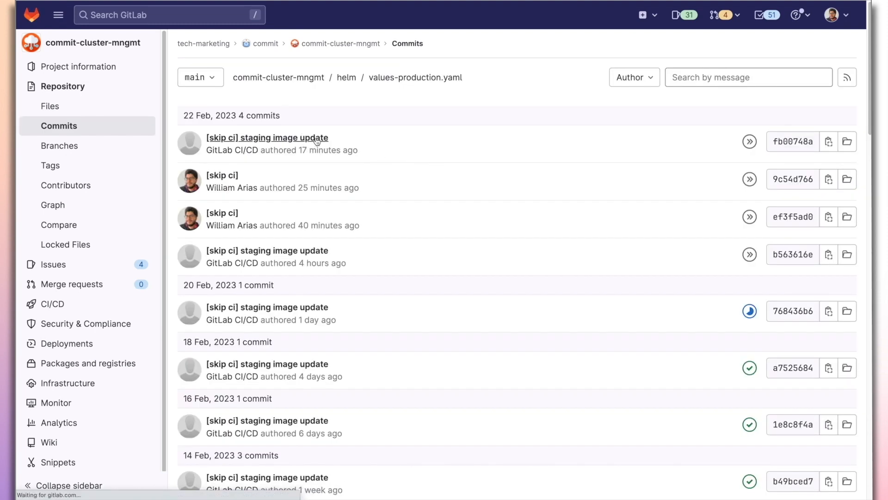
scroll(500, 280, "down", 1)
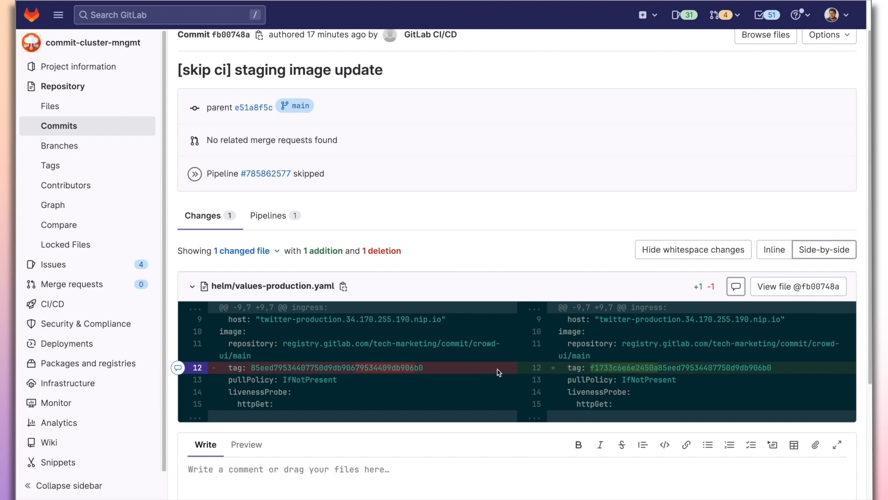
- Open the project's Kubernetes clusters page and check the git-ops agent's connection
mouse_move(62, 341)
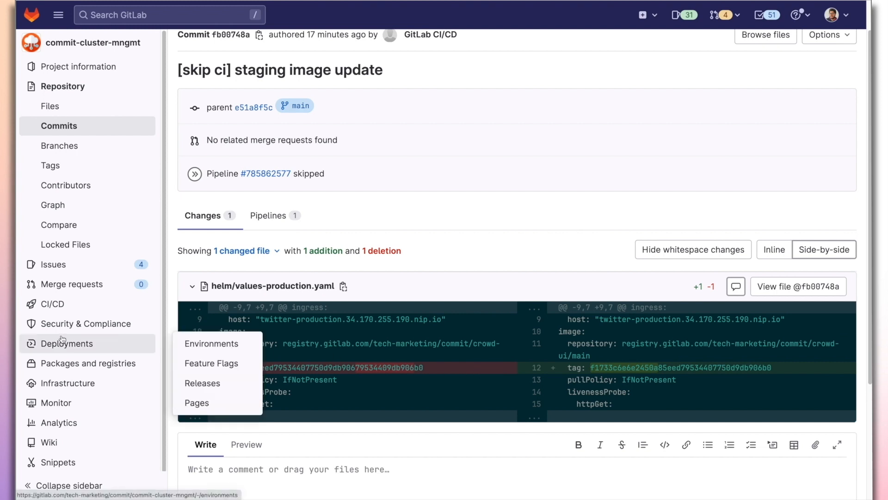
mouse_move(125, 388)
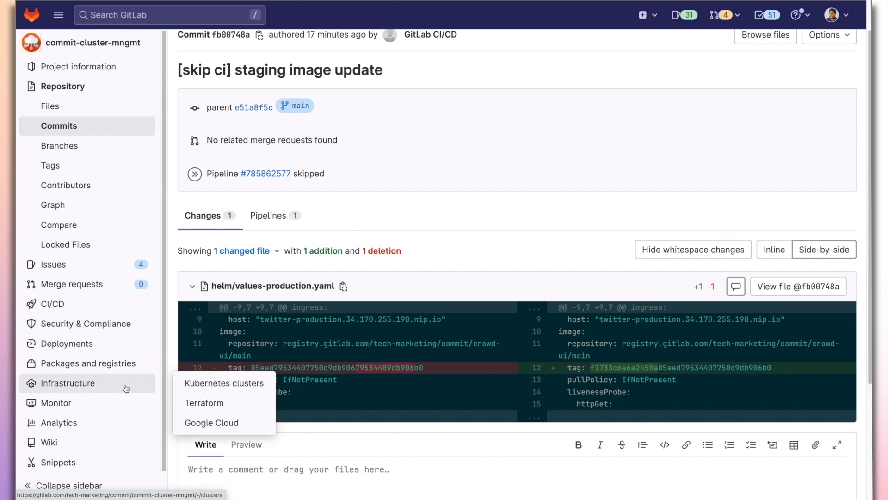
left_click(190, 385)
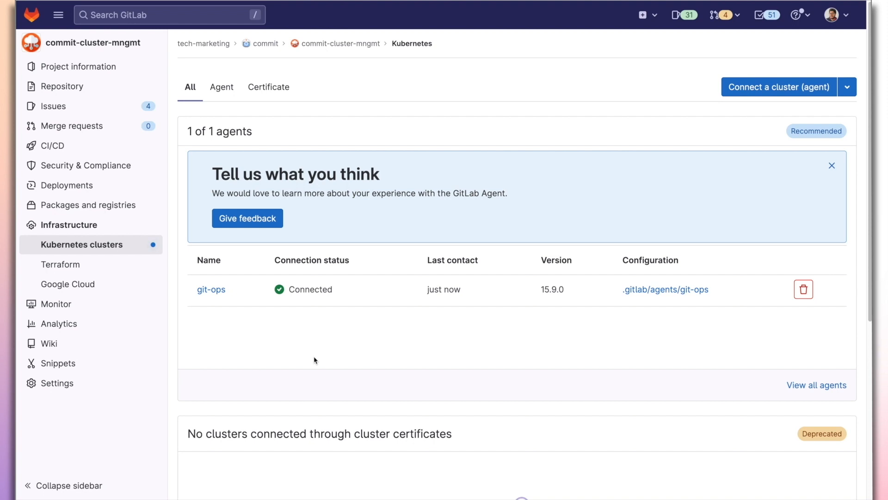
- Open the git-ops agent's config.yaml under .gitlab/agents/git-ops in the repository and review its gitops settings
left_click(93, 93)
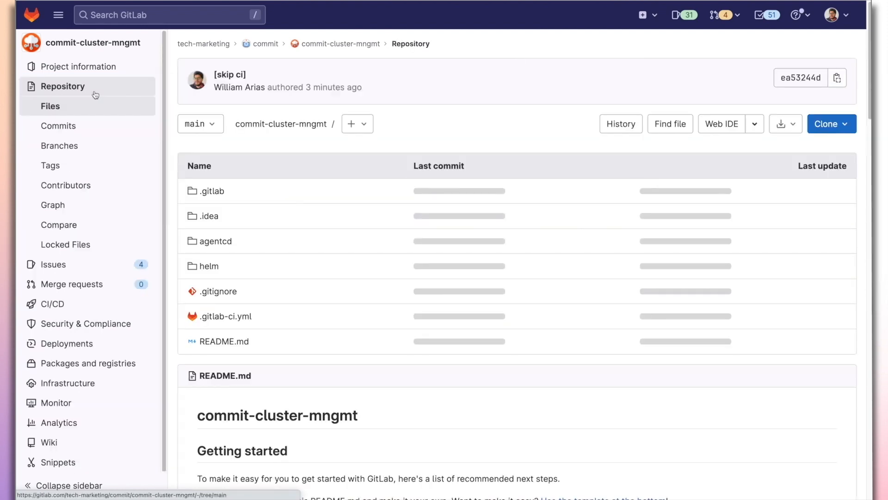
left_click(218, 191)
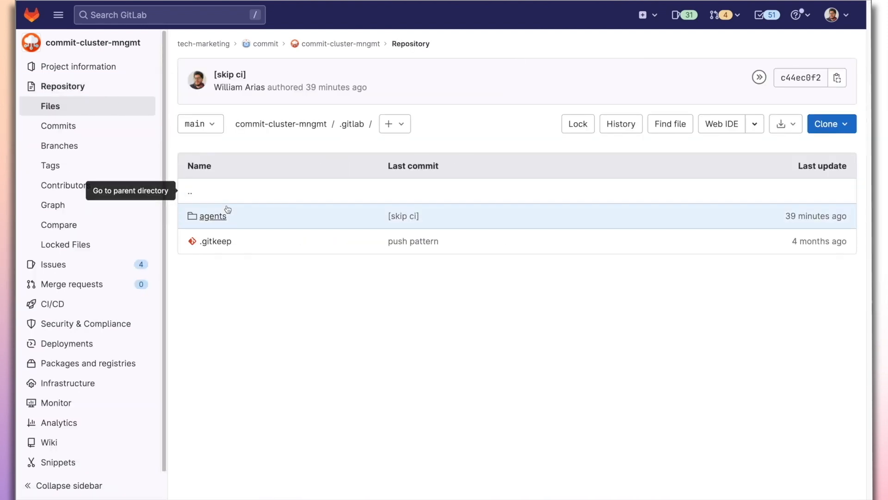
left_click(221, 216)
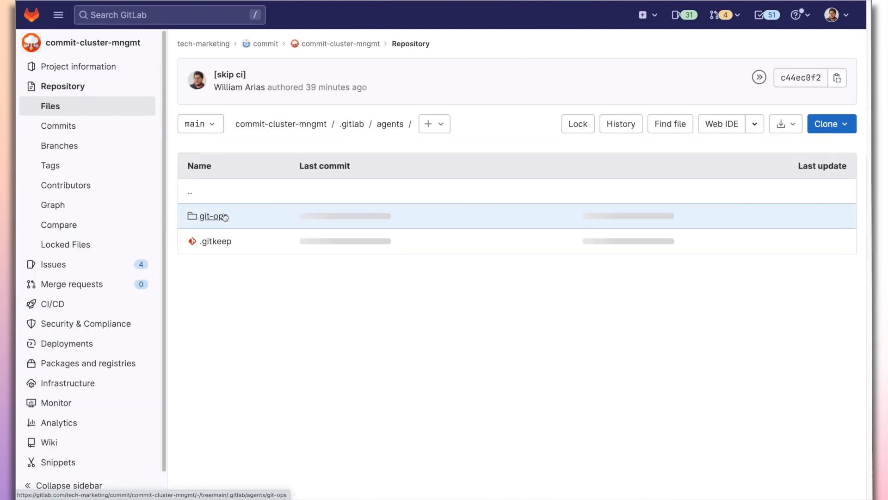
left_click(221, 216)
left_click(227, 239)
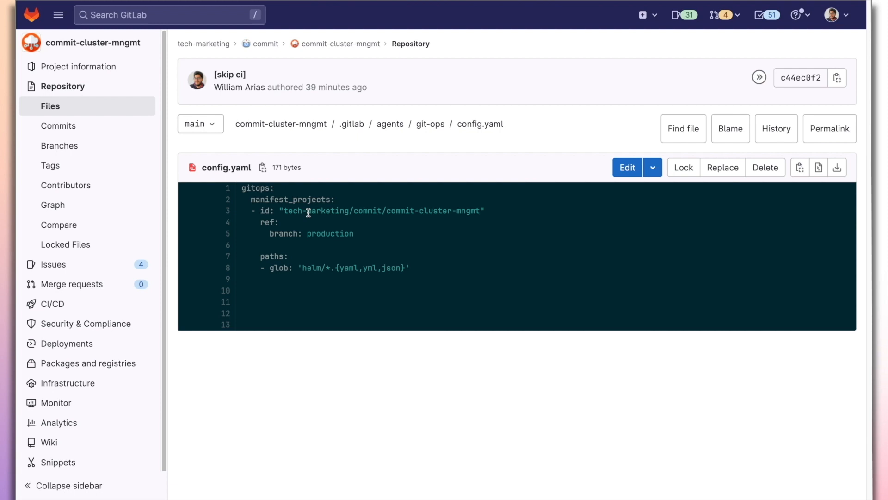
- Open the commit-cluster-mngmt project's Releases page and review the listed production releases
mouse_move(123, 353)
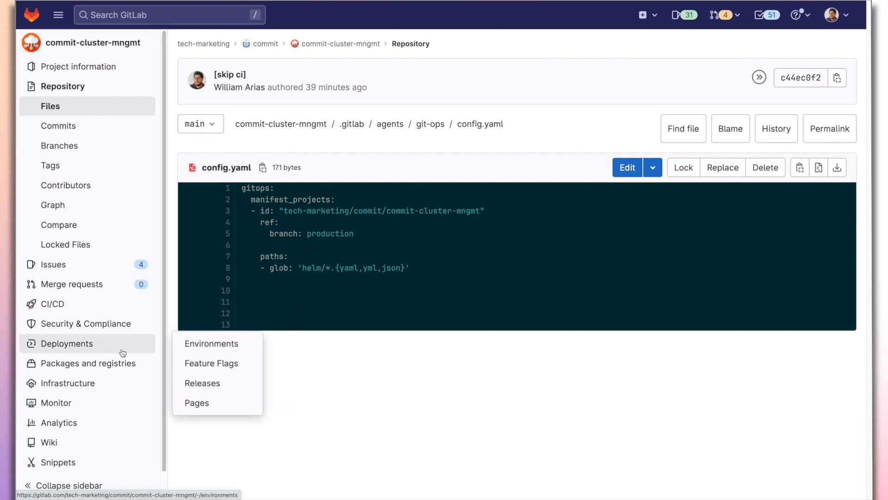
left_click(205, 385)
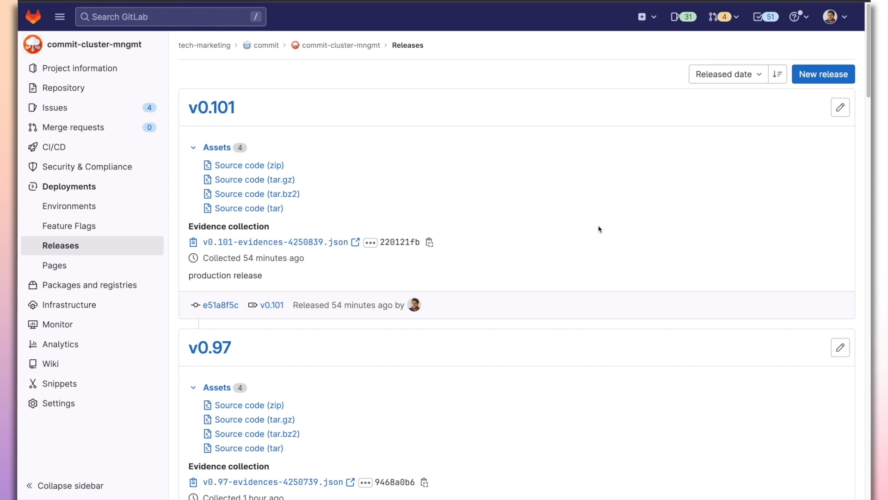
- View the production environment's latest deployment details on the commit-cluster-mngmt Environments page and open its live application
left_click(81, 213)
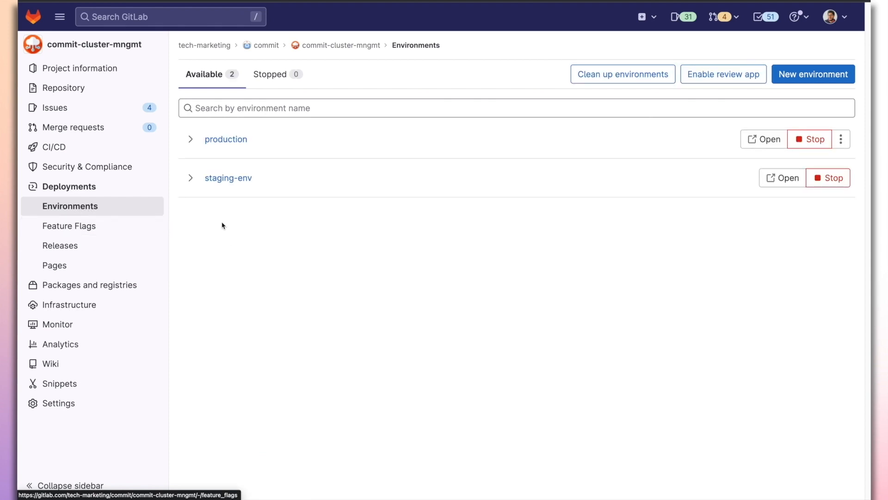
left_click(192, 146)
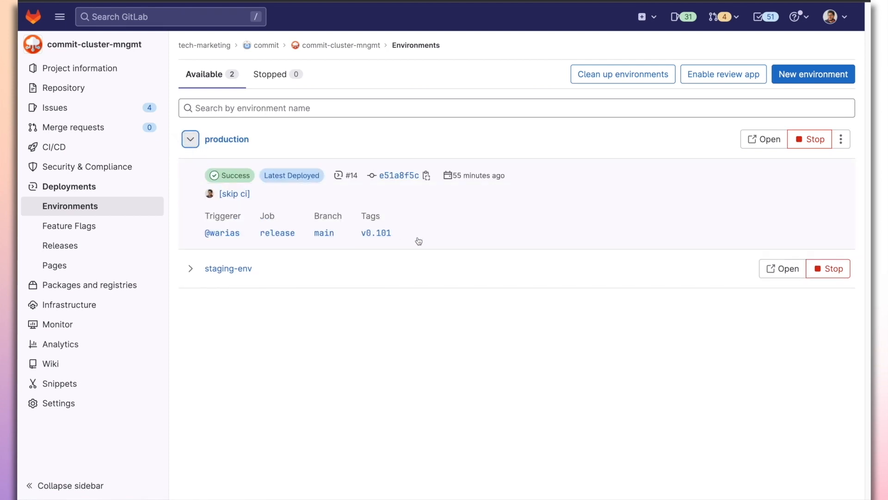
left_click(761, 139)
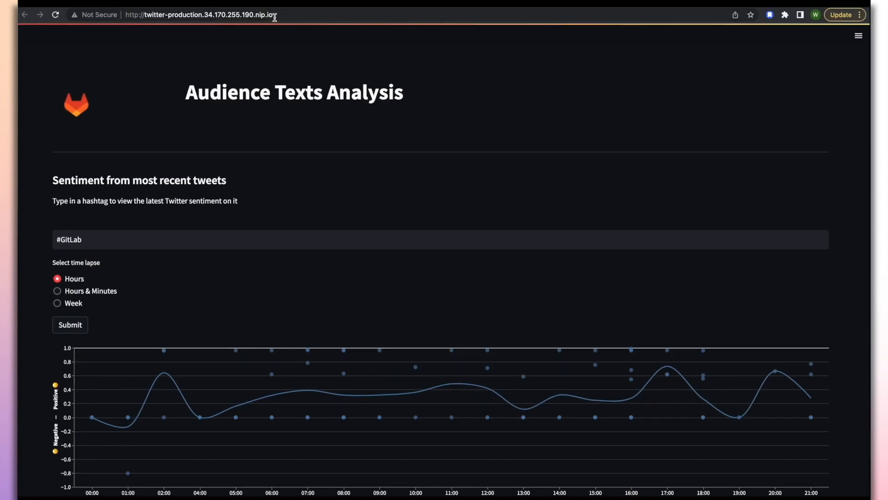
- Review the production app's address and sentiment charts, enlarging the Audience Emotions chart
left_click_drag(275, 15, 152, 12)
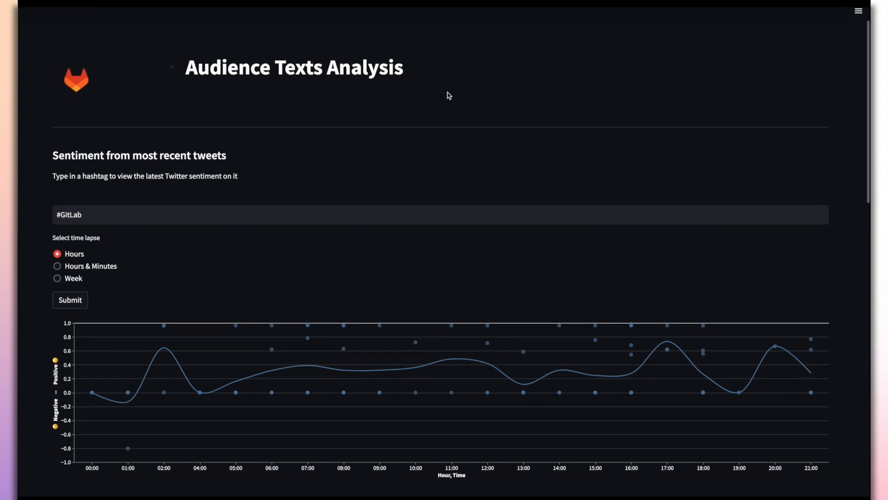
scroll(449, 98, "down", 6)
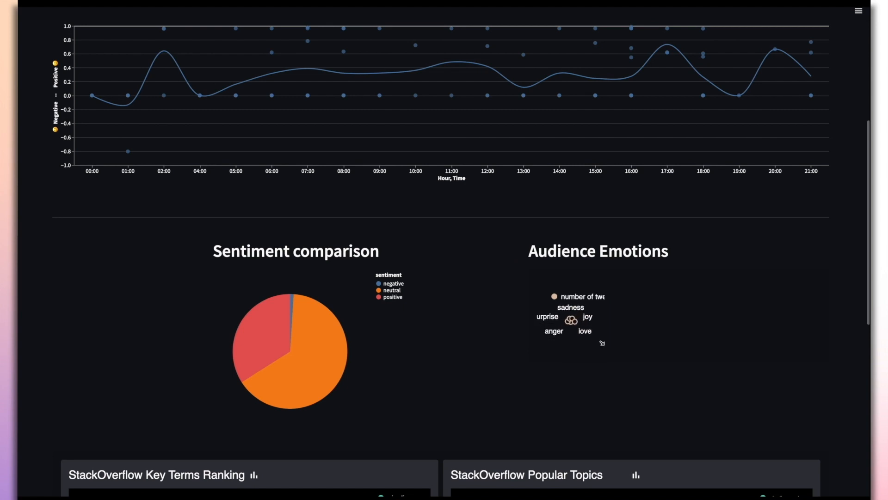
left_click_drag(601, 343, 689, 452)
scroll(714, 366, "down", 4)
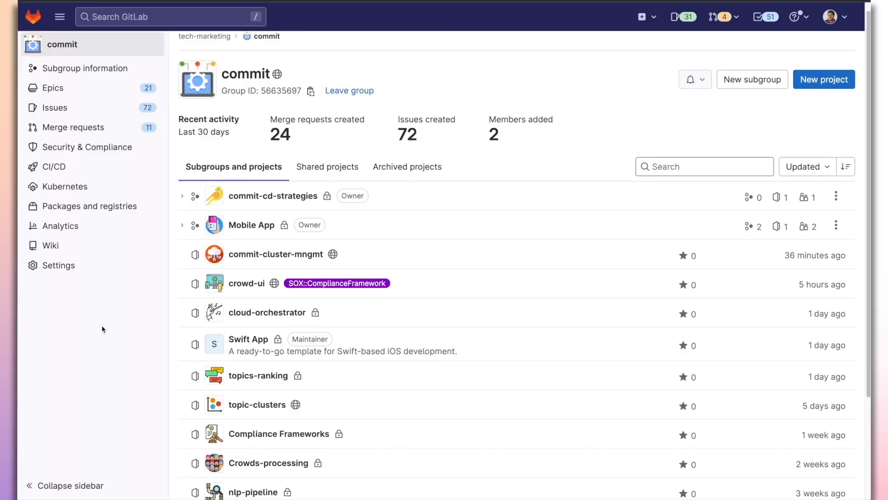
- Look through the commit group's list of subgroups and projects
scroll(102, 327, "down", 3)
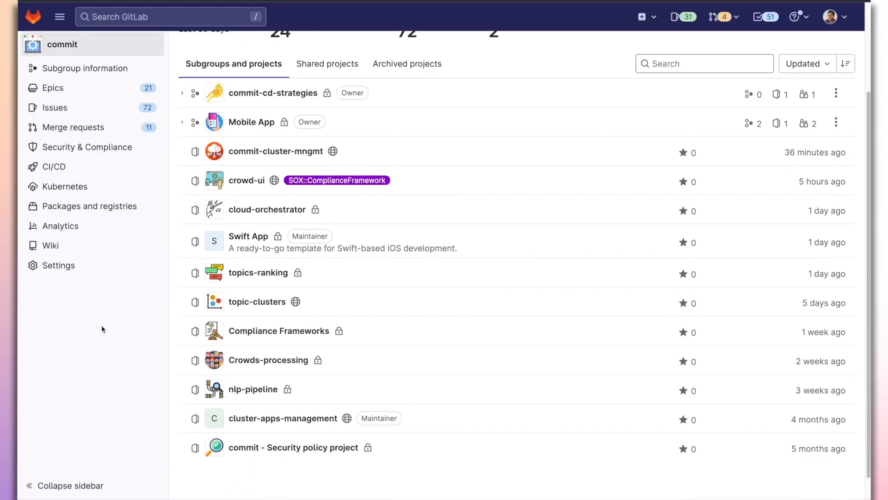
scroll(101, 329, "up", 3)
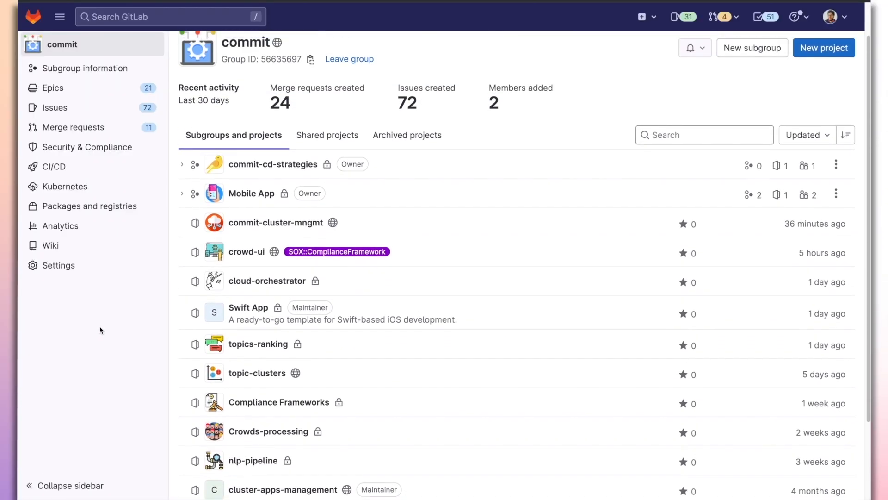